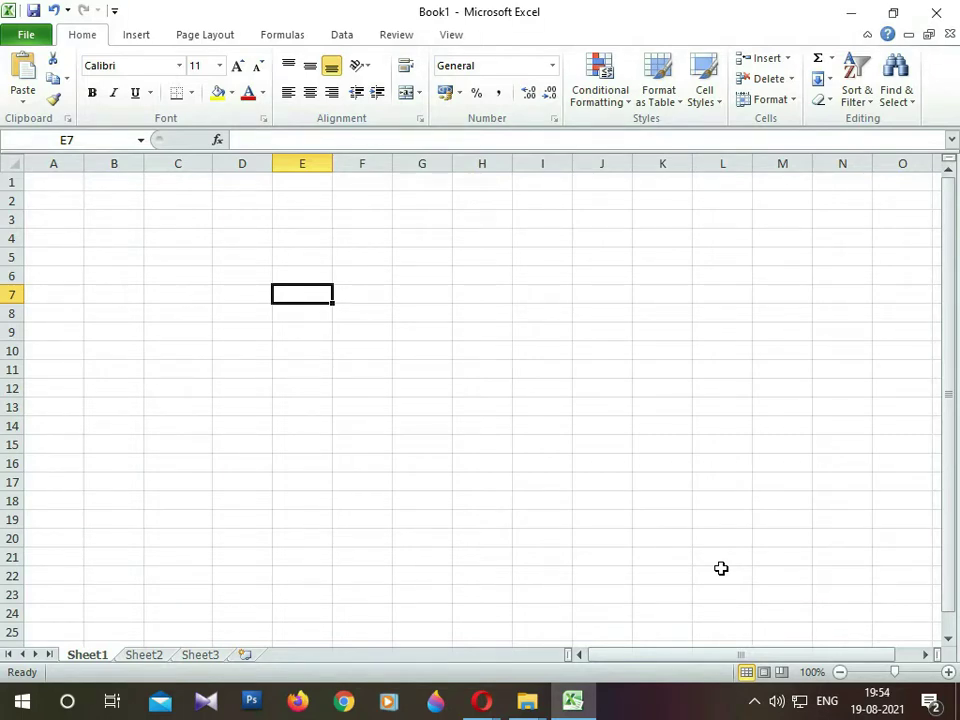
# Enter the date 10/08/2021 in cell C5
pyautogui.click(171, 255)
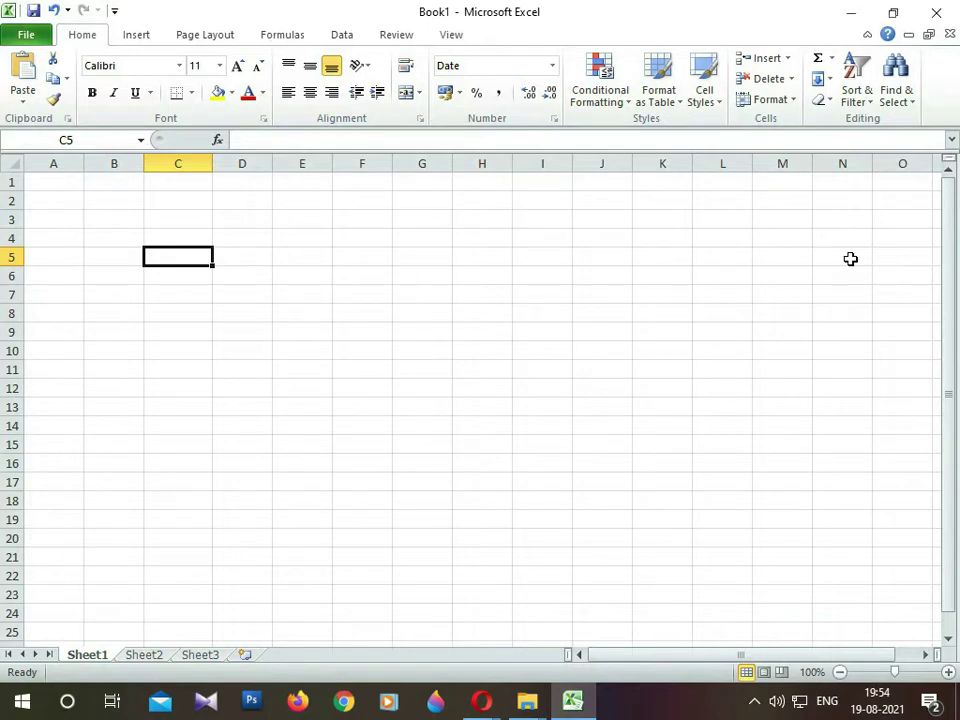
pyautogui.write('10')
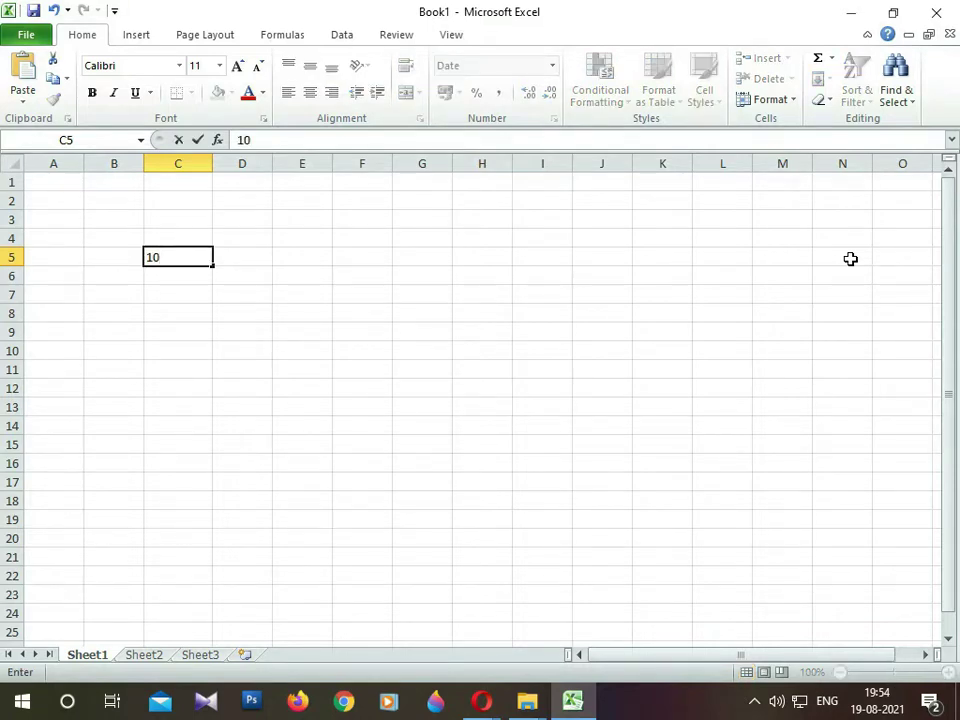
pyautogui.write('/08/2021')
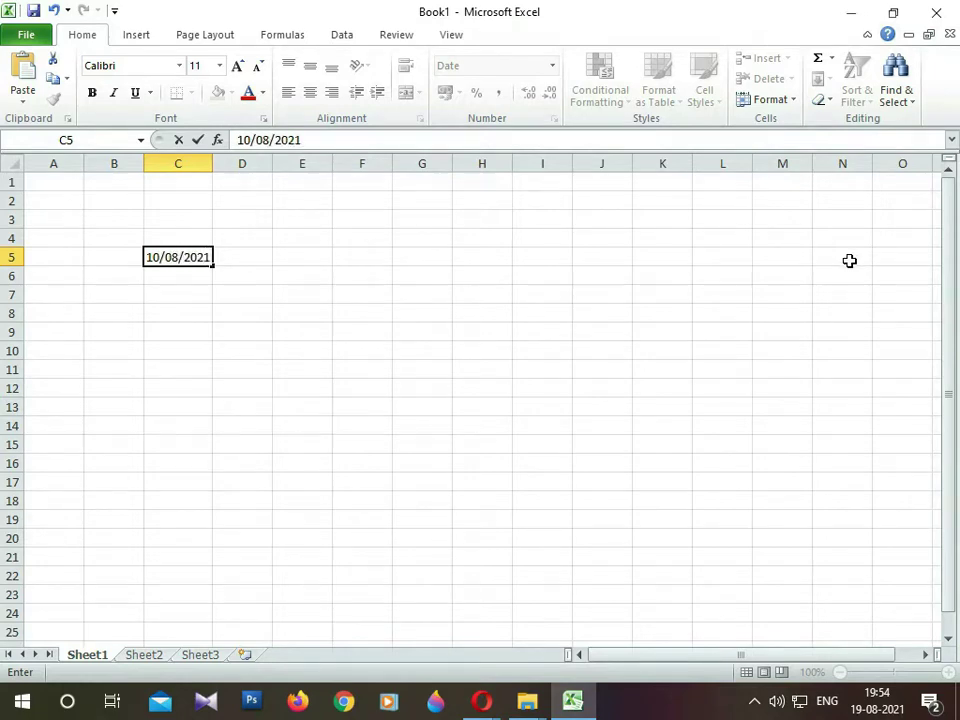
pyautogui.press('Return')
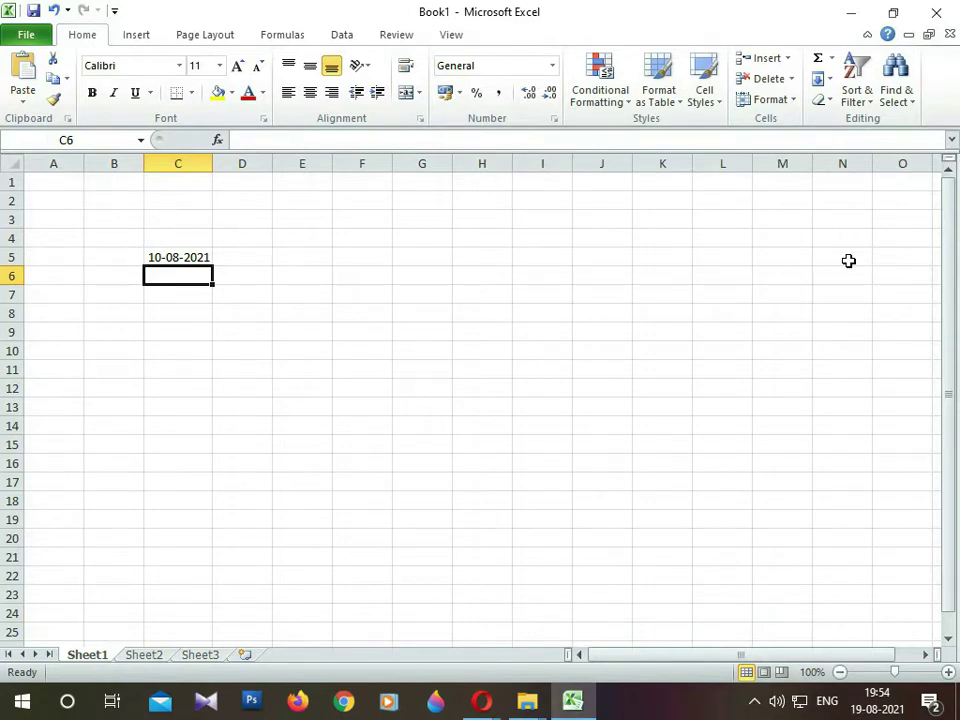
# Enter the date 25-05-2021 in cell C6, directly below the first date
pyautogui.press('Up')
pyautogui.press('Down')
pyautogui.write('25-')
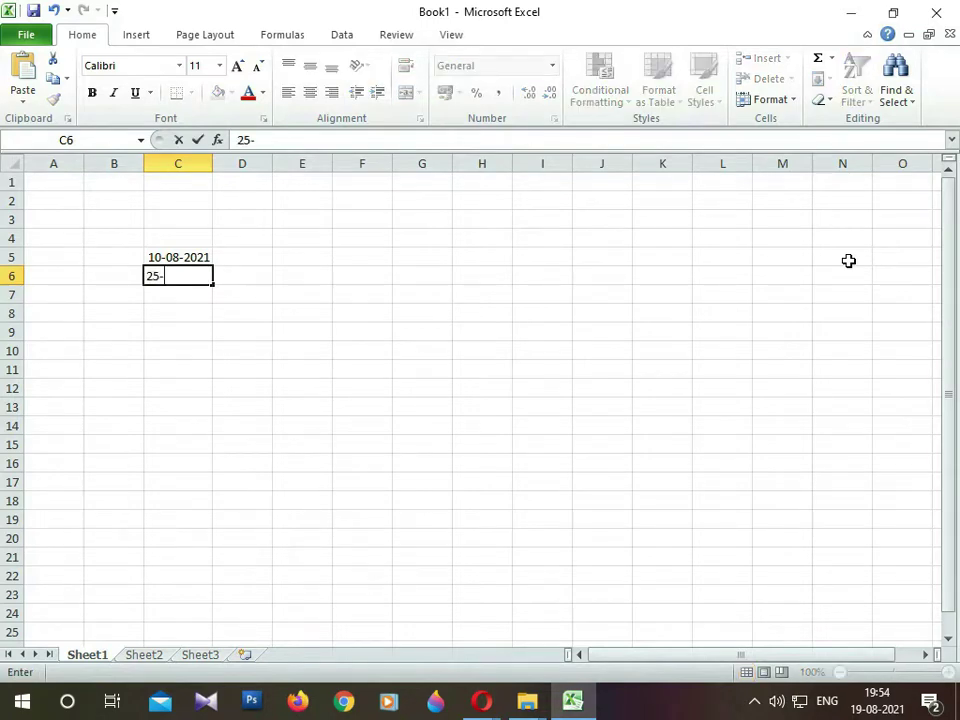
pyautogui.write('05-202')
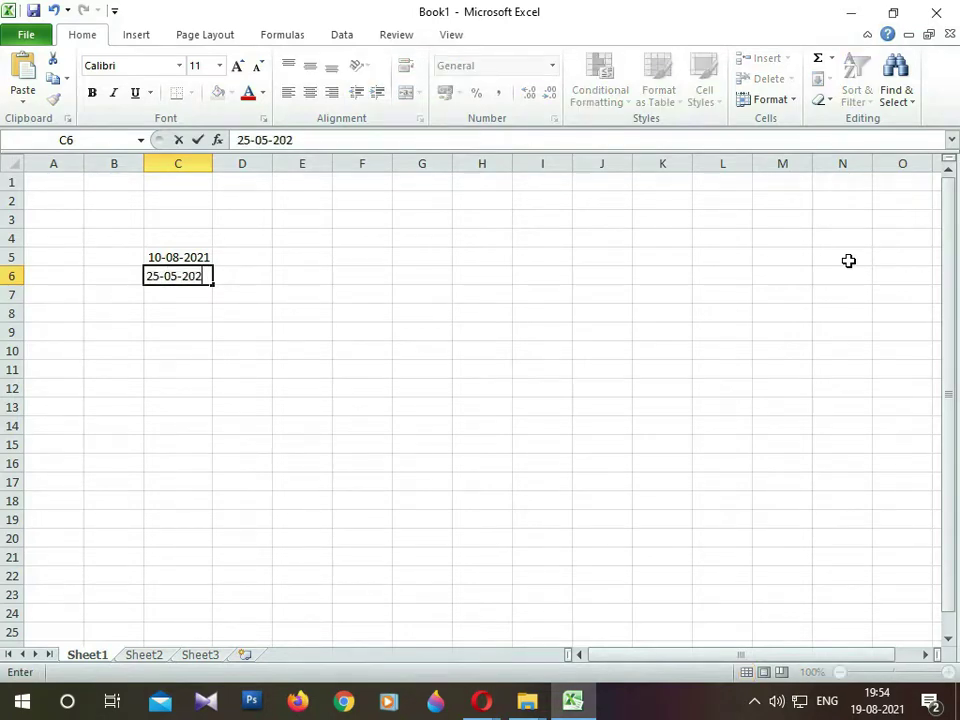
pyautogui.write('1')
pyautogui.press('Return')
pyautogui.press('Up')
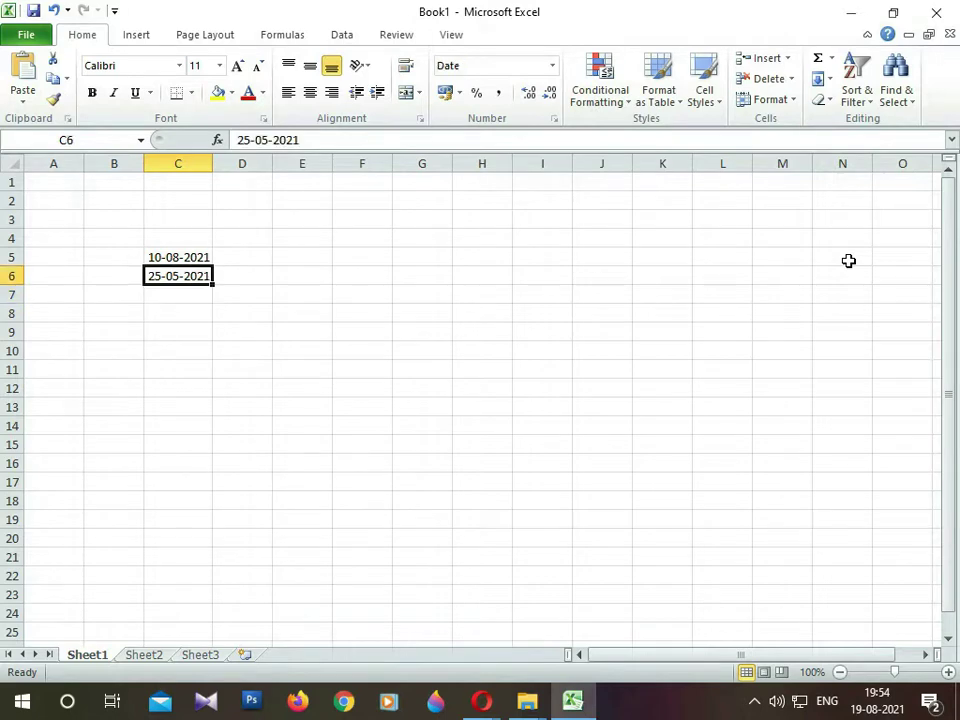
pyautogui.press('Up')
pyautogui.press('Down')
pyautogui.press('Down')
pyautogui.press('Down')
# Format the date in C6 with the "14 March 2001" date type, keeping the English (India) locale
pyautogui.click(178, 281)
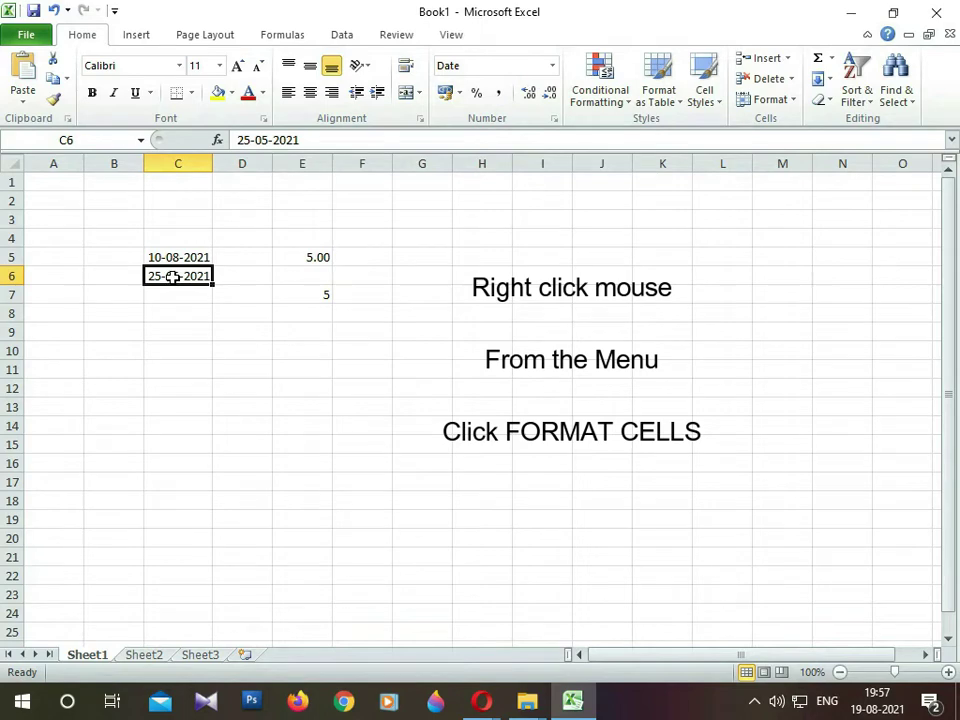
pyautogui.rightClick(173, 277)
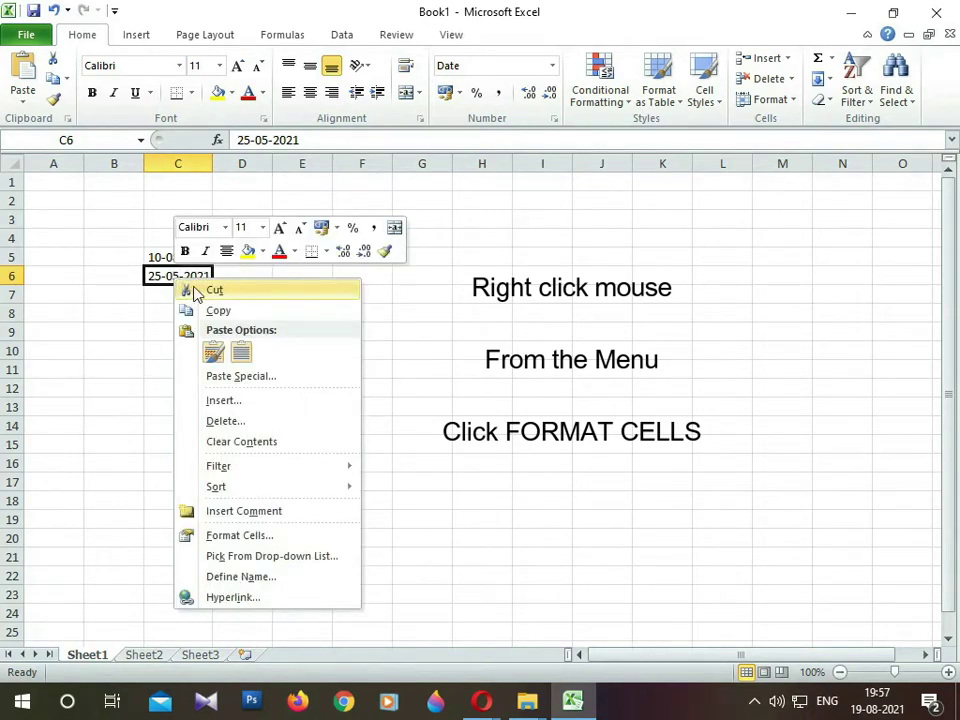
pyautogui.click(239, 536)
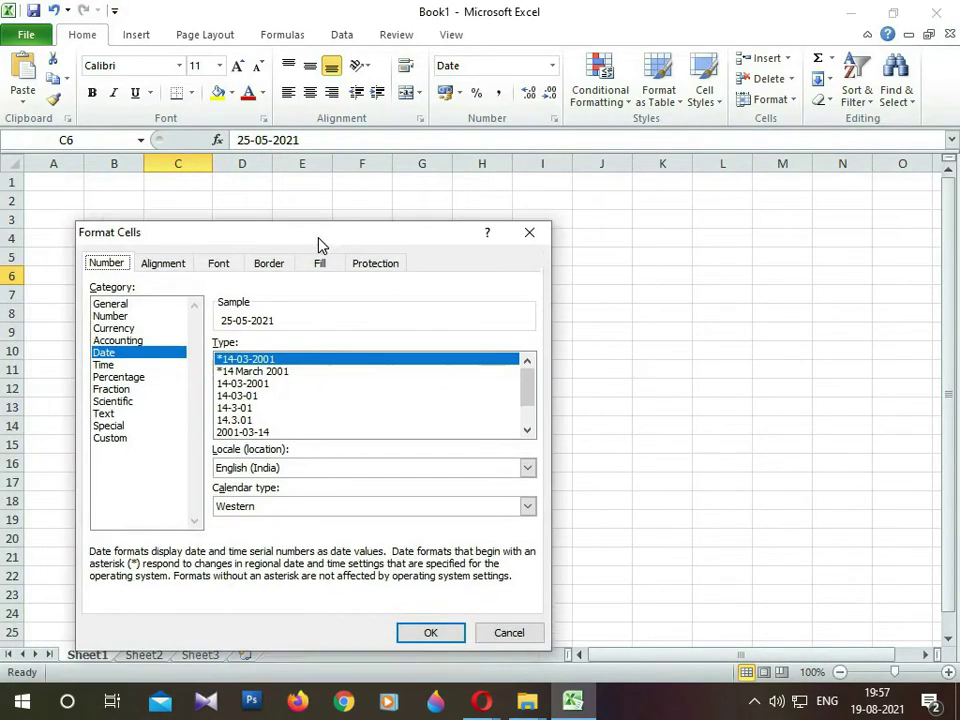
pyautogui.moveTo(320, 245); pyautogui.dragTo(439, 135)
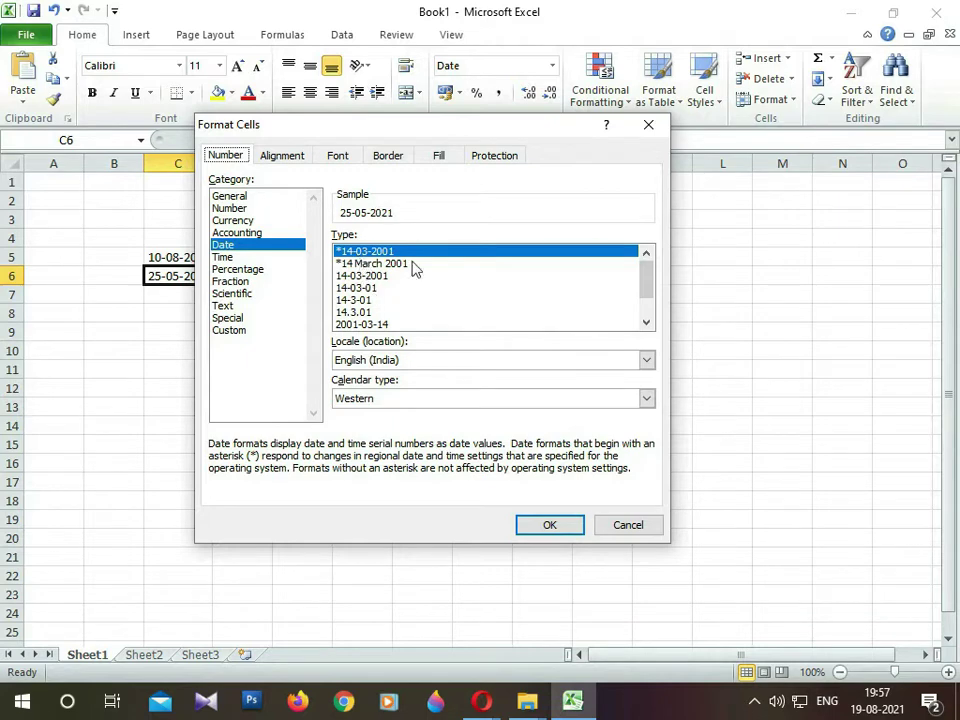
pyautogui.moveTo(651, 285)
pyautogui.mouseDown()
pyautogui.moveTo(649, 311)
pyautogui.moveTo(649, 273)
pyautogui.moveTo(651, 306)
pyautogui.mouseUp()
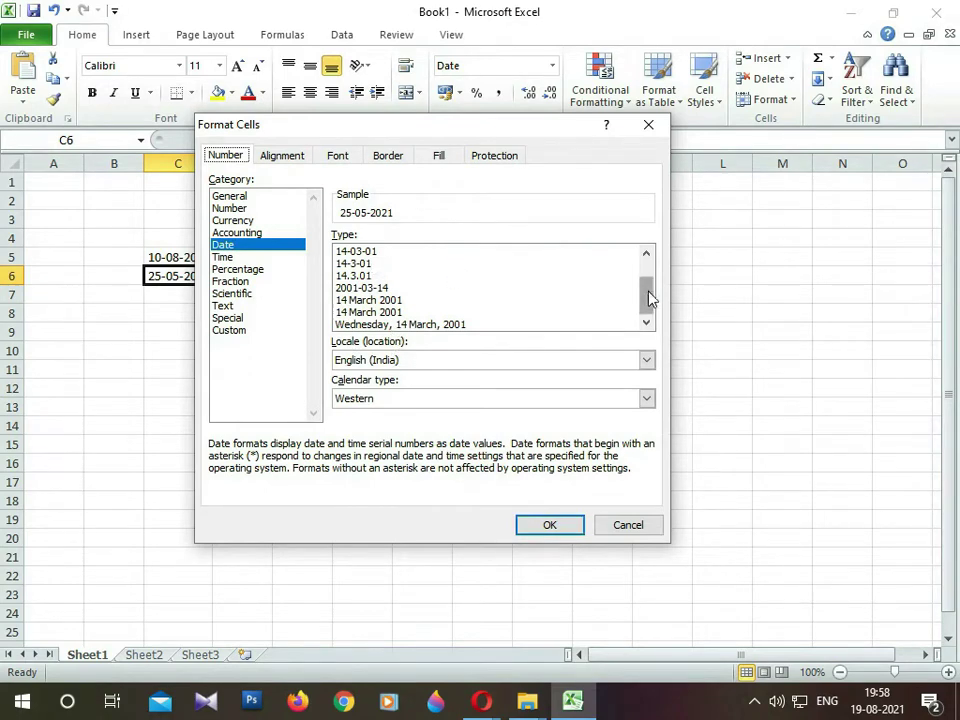
pyautogui.moveTo(650, 313); pyautogui.dragTo(654, 279)
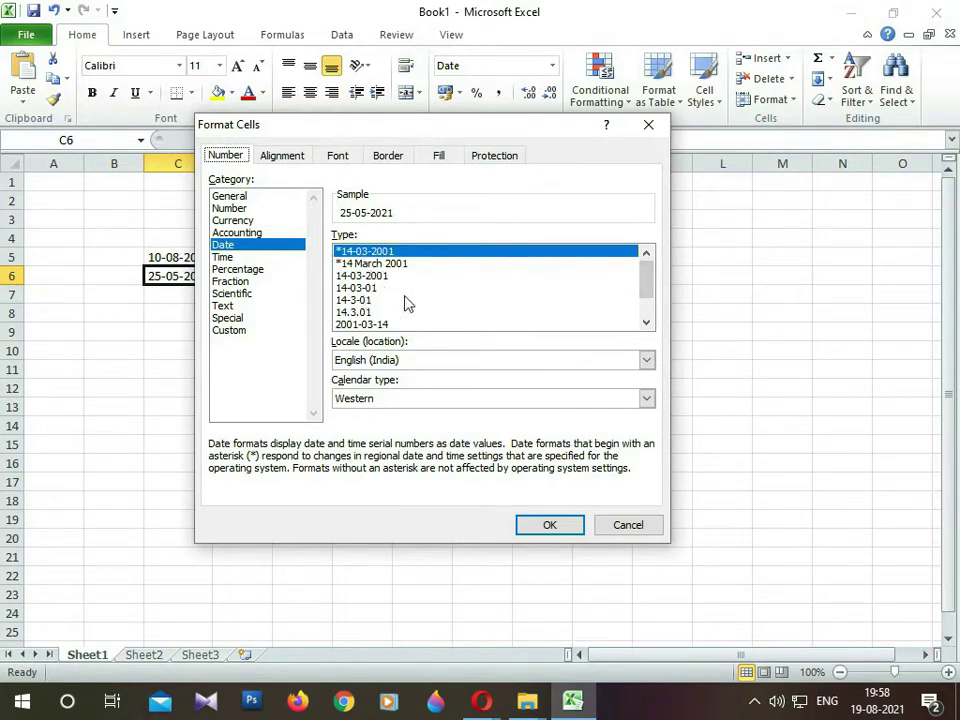
pyautogui.moveTo(639, 279); pyautogui.dragTo(647, 294)
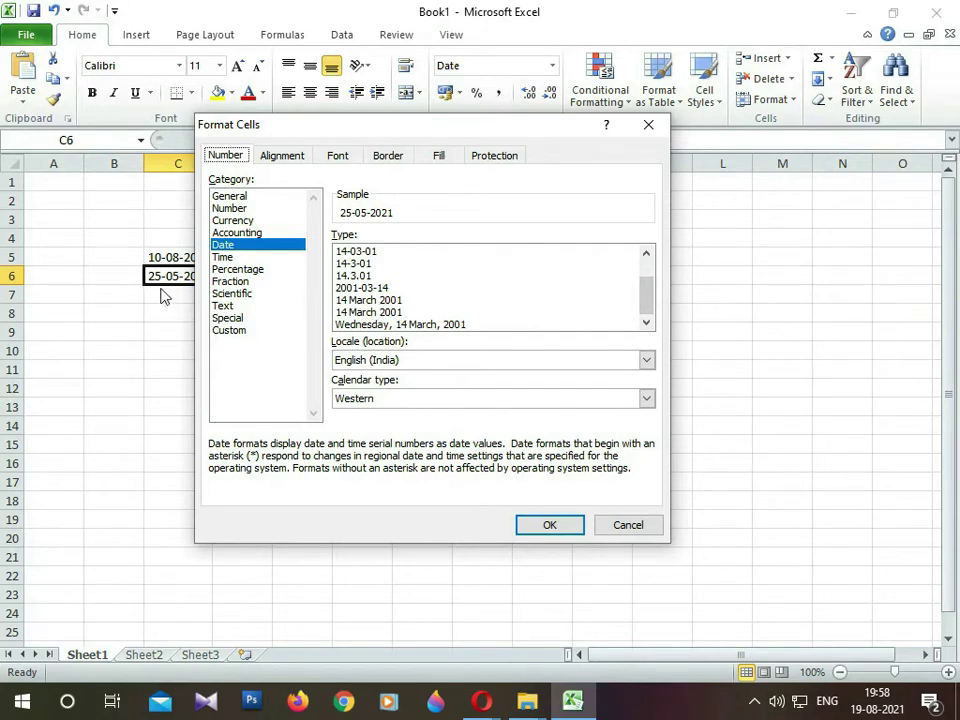
pyautogui.moveTo(349, 138); pyautogui.dragTo(498, 139)
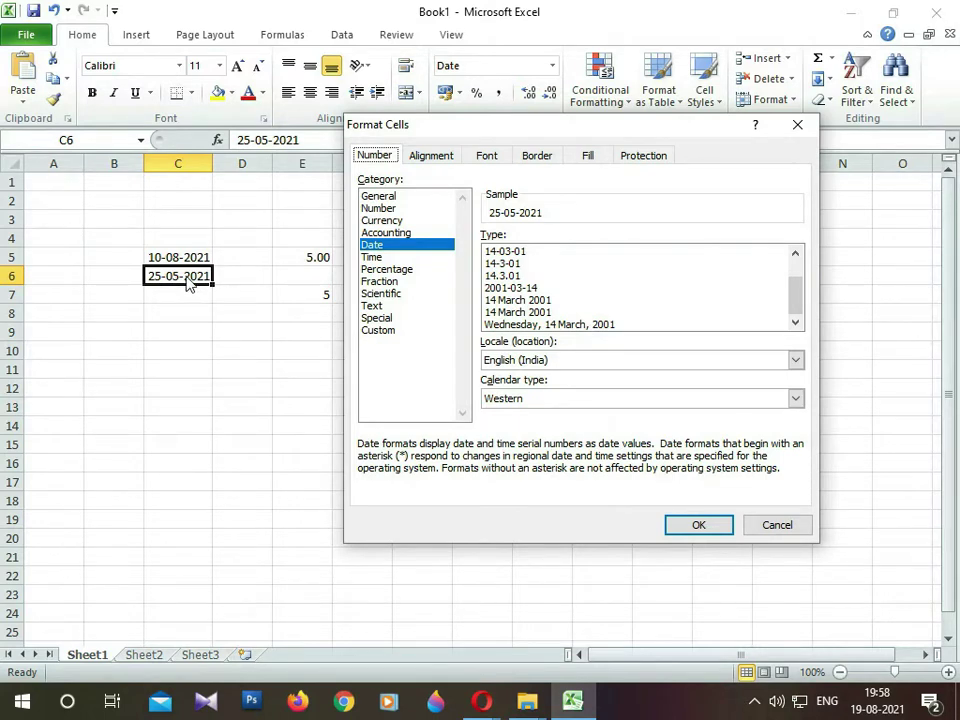
pyautogui.click(533, 301)
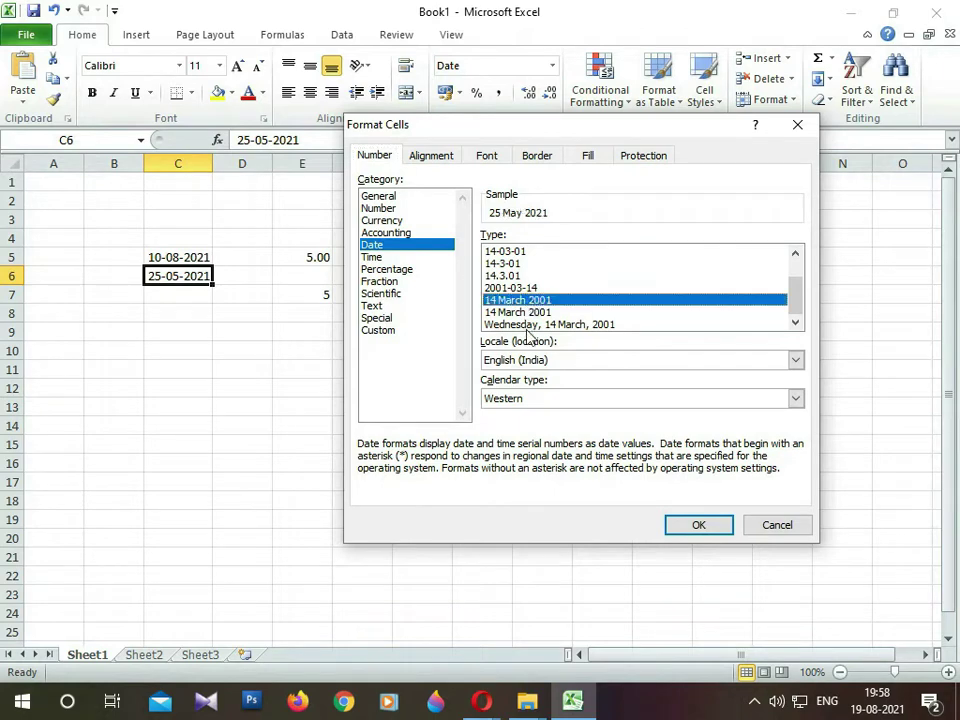
pyautogui.click(683, 524)
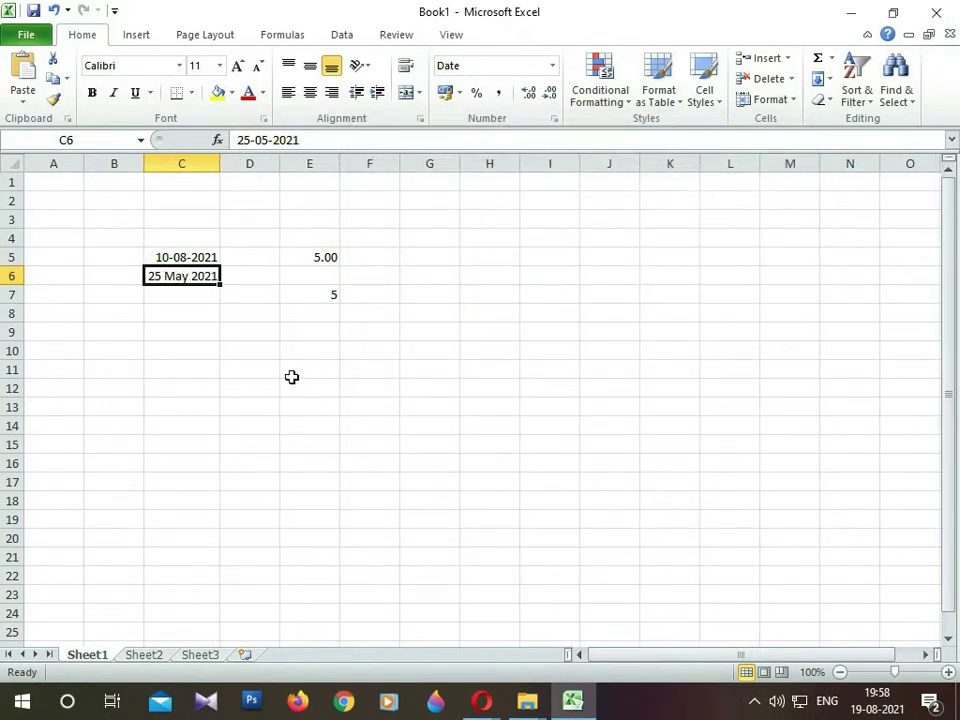
# Format the date in C5 with the long "Wednesday, 14 March, 2001" date type
pyautogui.click(180, 257)
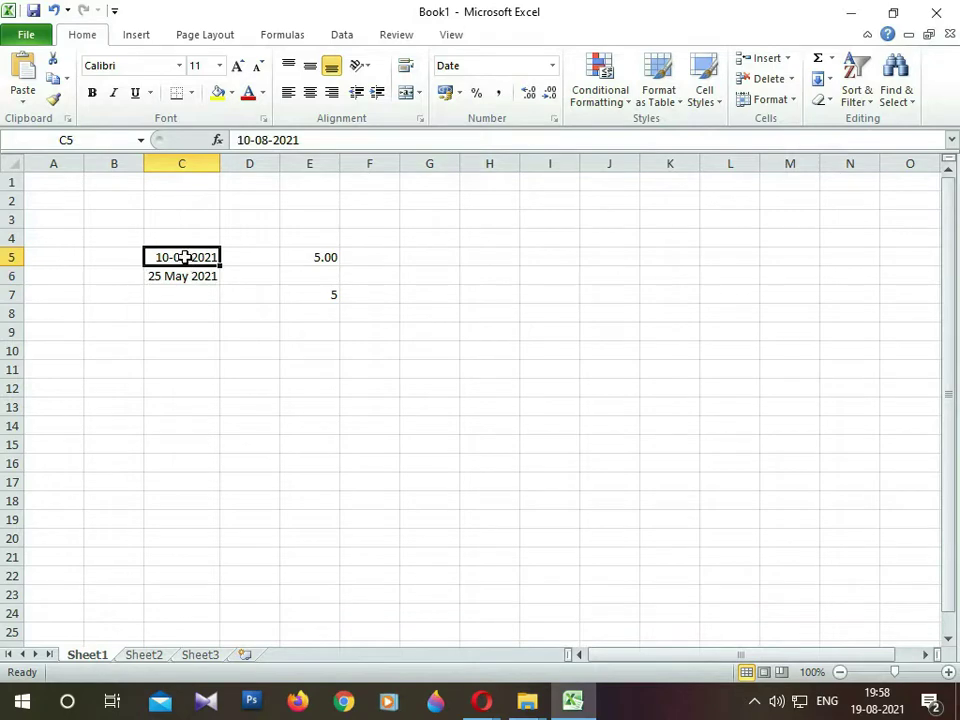
pyautogui.rightClick(185, 257)
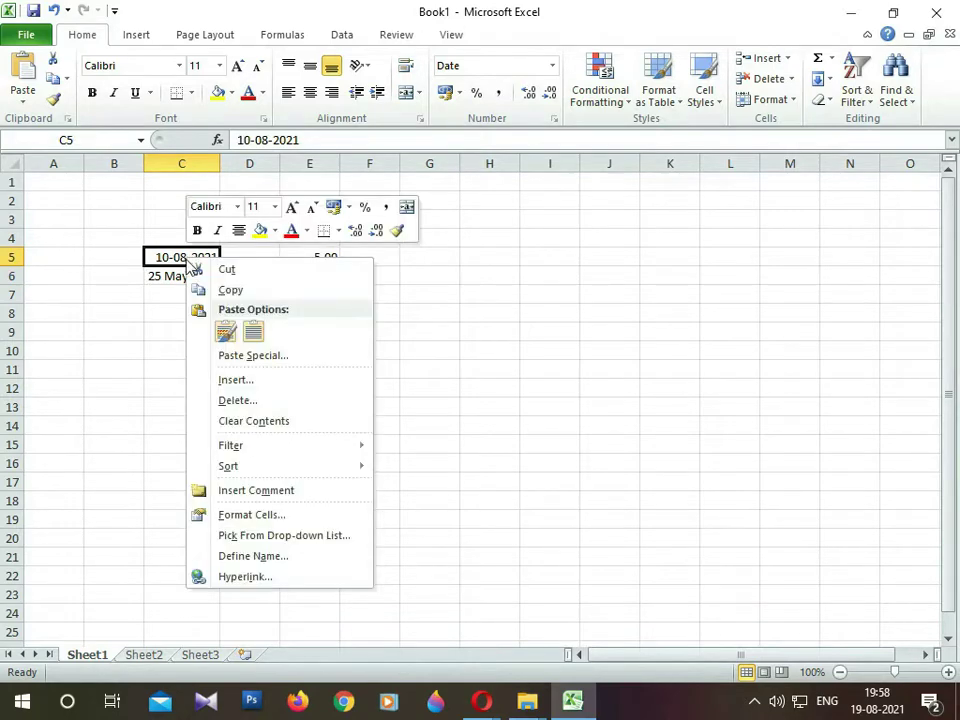
pyautogui.click(250, 515)
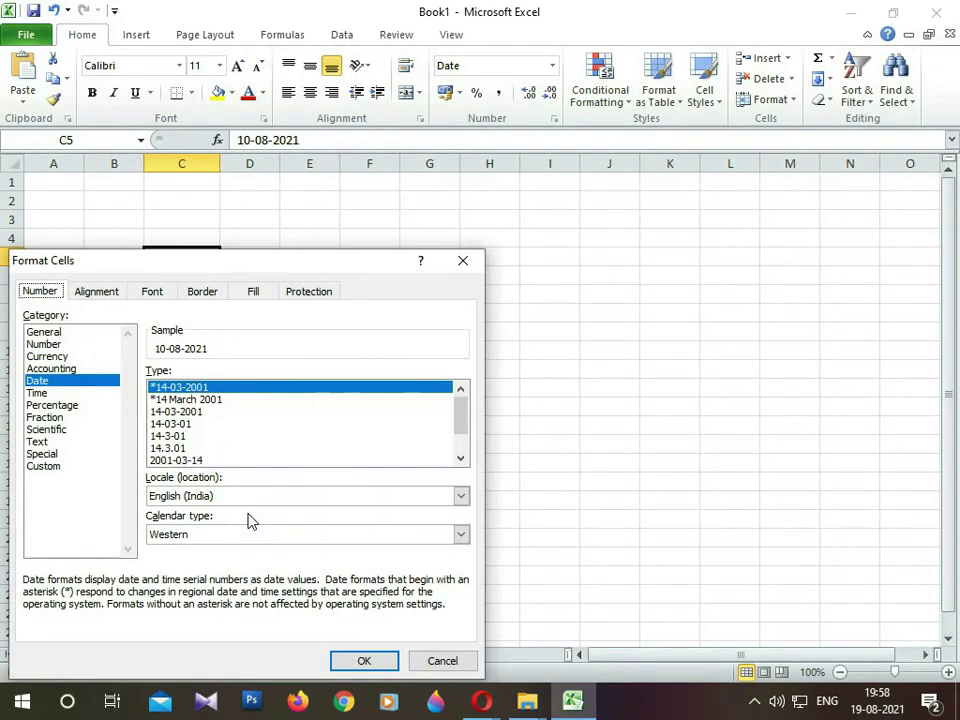
pyautogui.moveTo(260, 283); pyautogui.dragTo(416, 210)
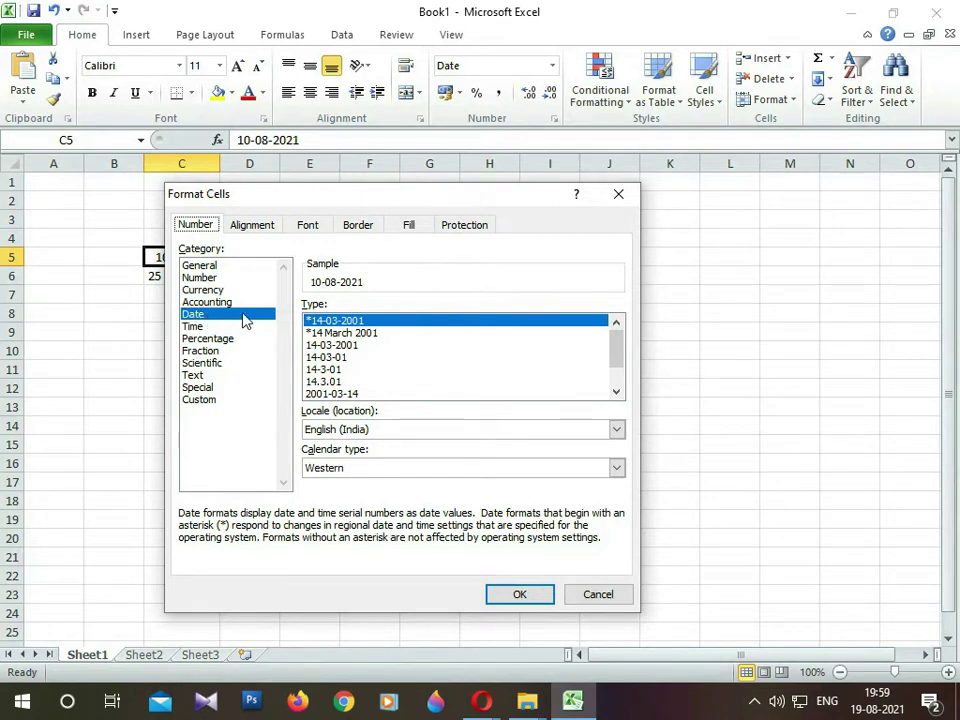
pyautogui.scroll(-1, 622, 375)
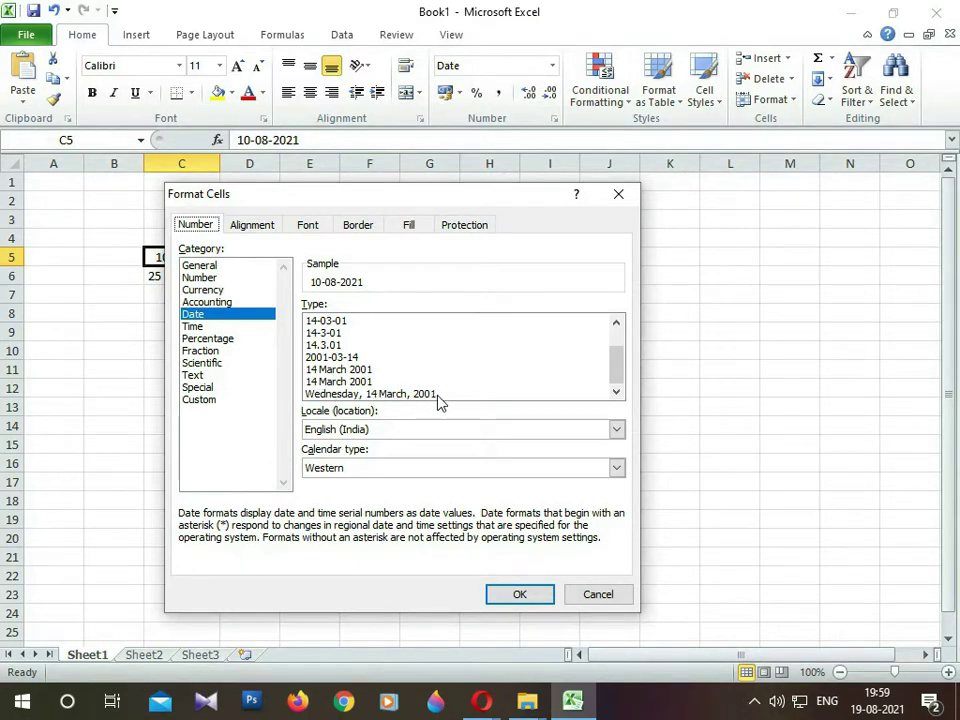
pyautogui.click(342, 395)
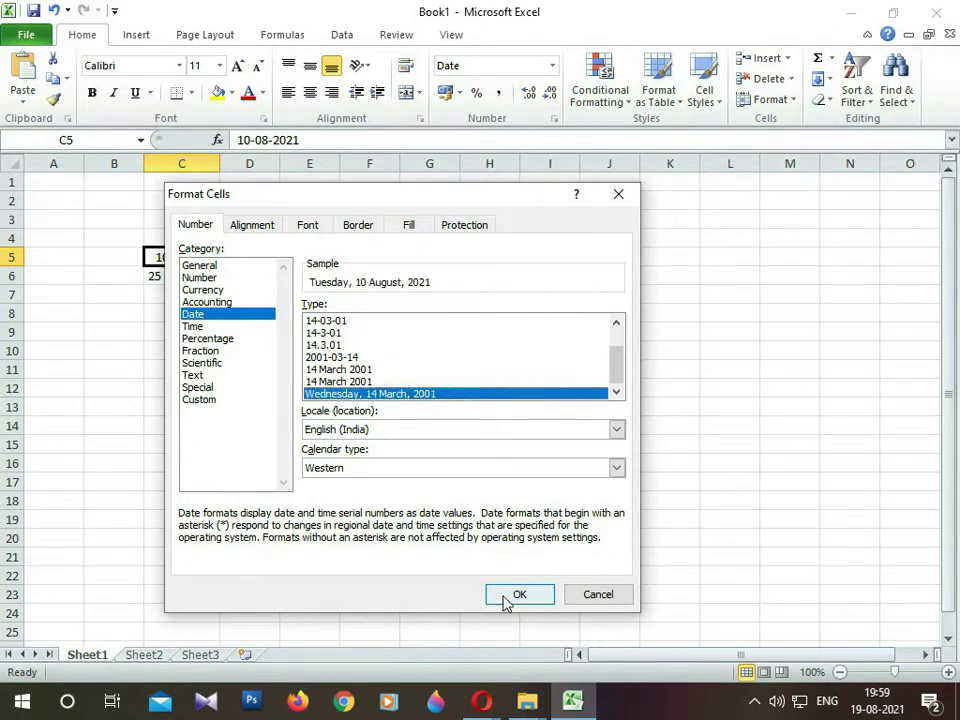
pyautogui.click(506, 600)
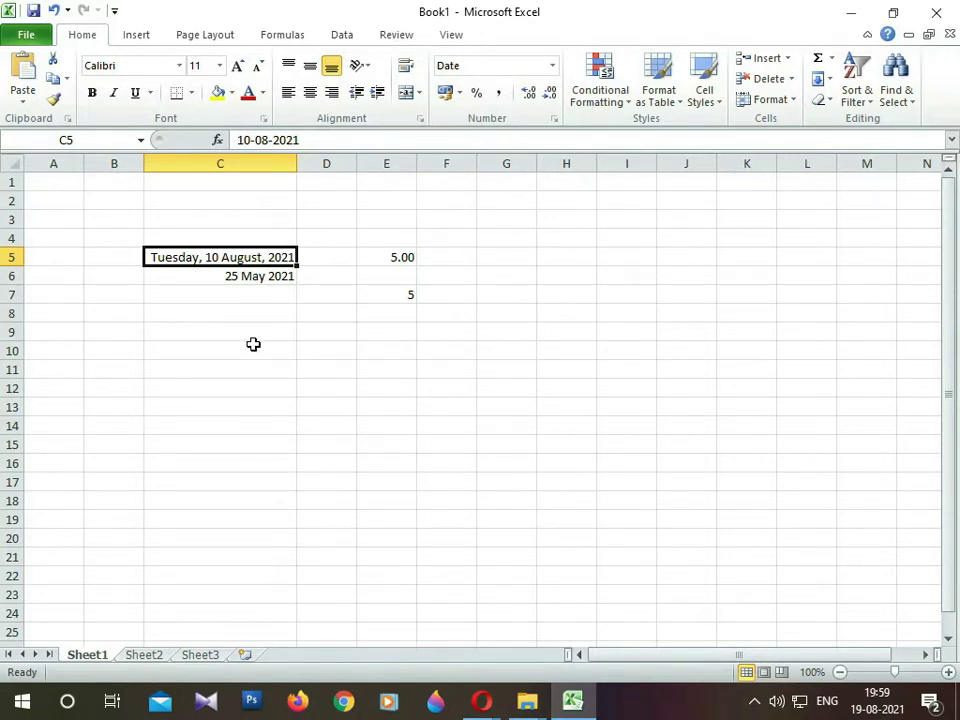
# Change the date format of C5 to the "14 March 2001" type
pyautogui.rightClick(227, 276)
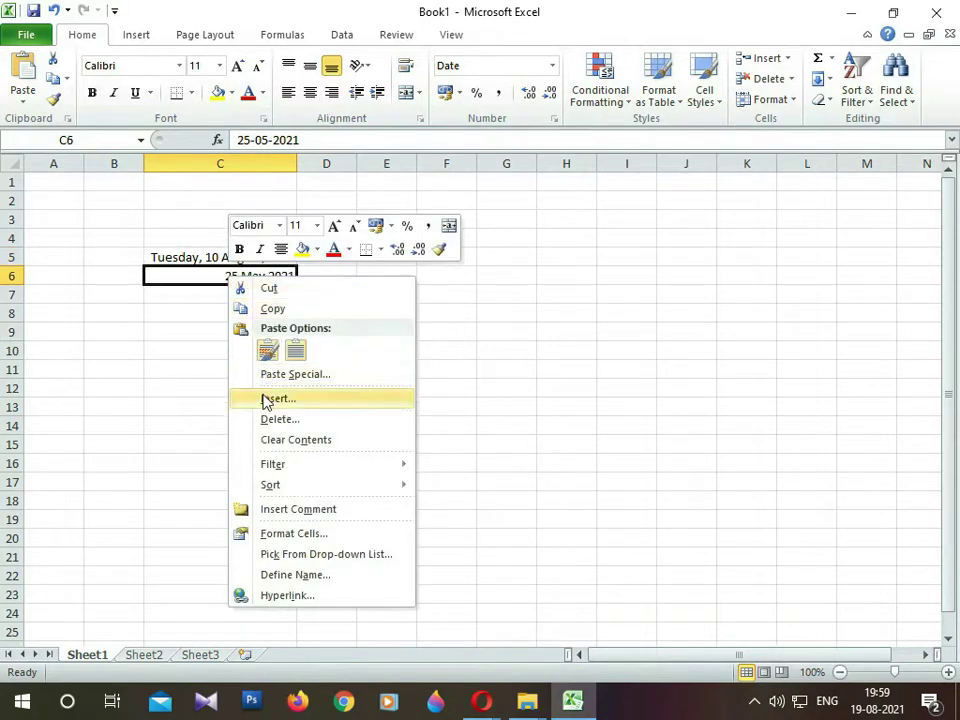
pyautogui.click(189, 259)
pyautogui.click(189, 259)
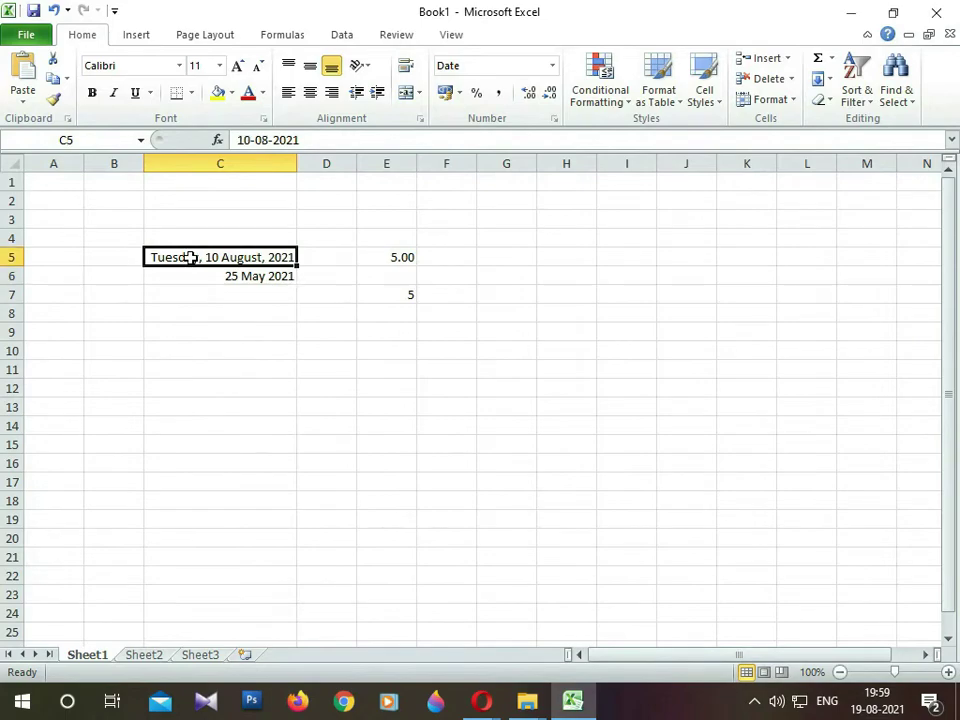
pyautogui.rightClick(194, 259)
pyautogui.click(257, 516)
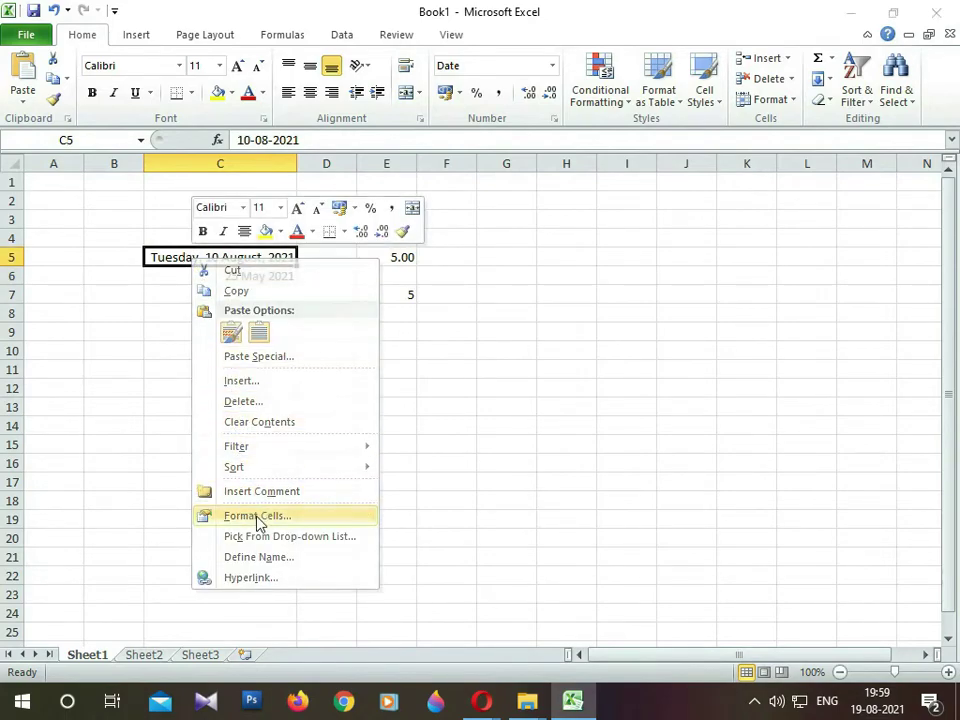
pyautogui.moveTo(332, 266); pyautogui.dragTo(494, 174)
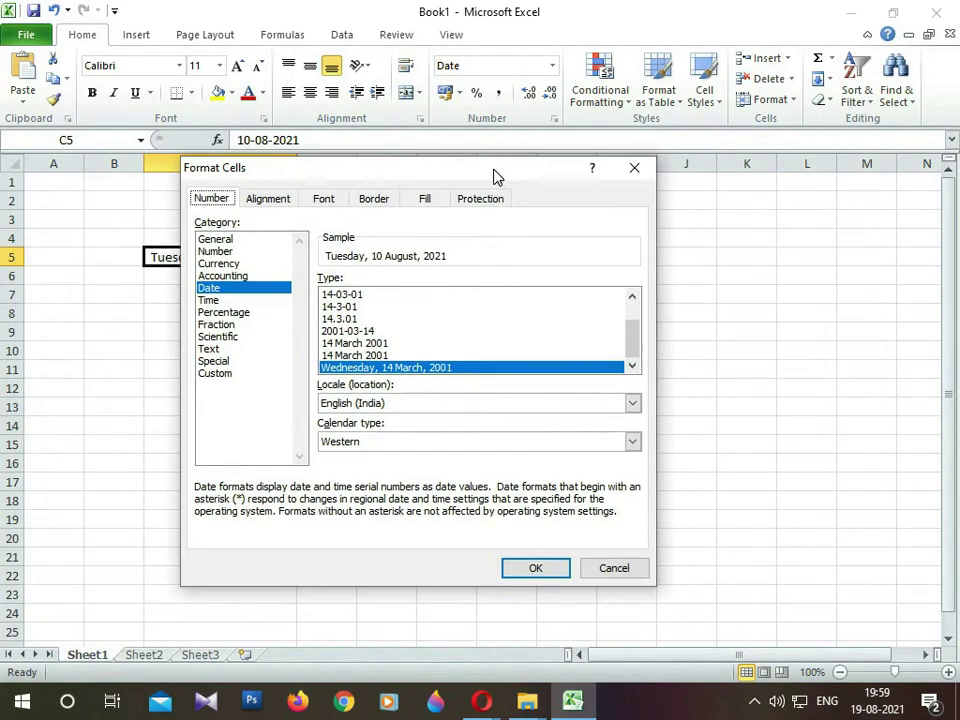
pyautogui.click(346, 343)
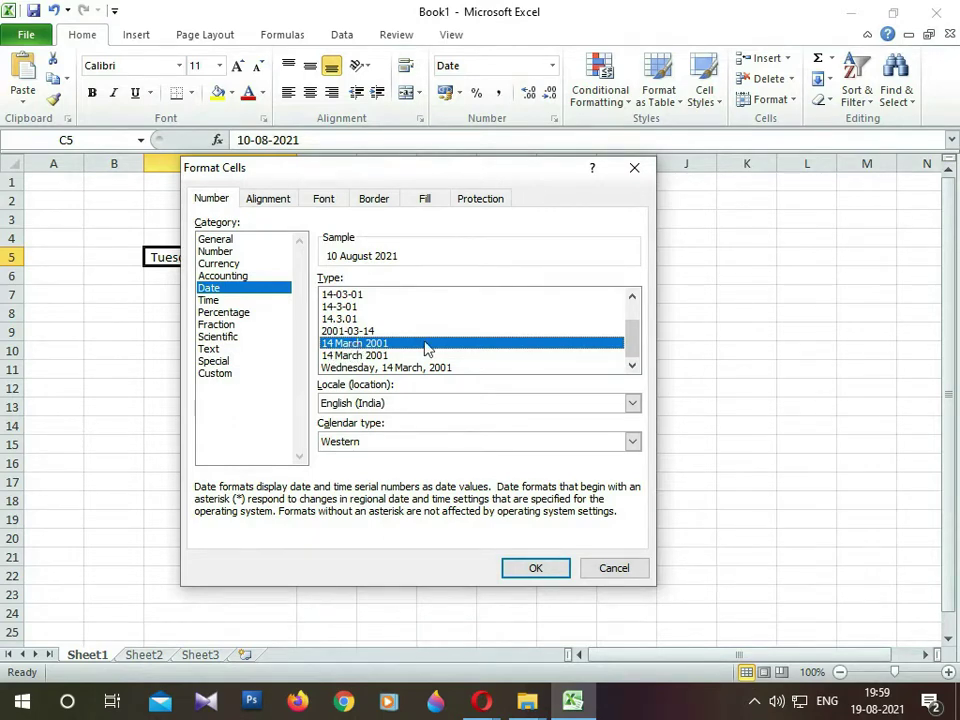
pyautogui.click(533, 568)
# Narrow column C slightly, keeping it wide enough for the formatted dates
pyautogui.click(219, 294)
pyautogui.click(293, 163)
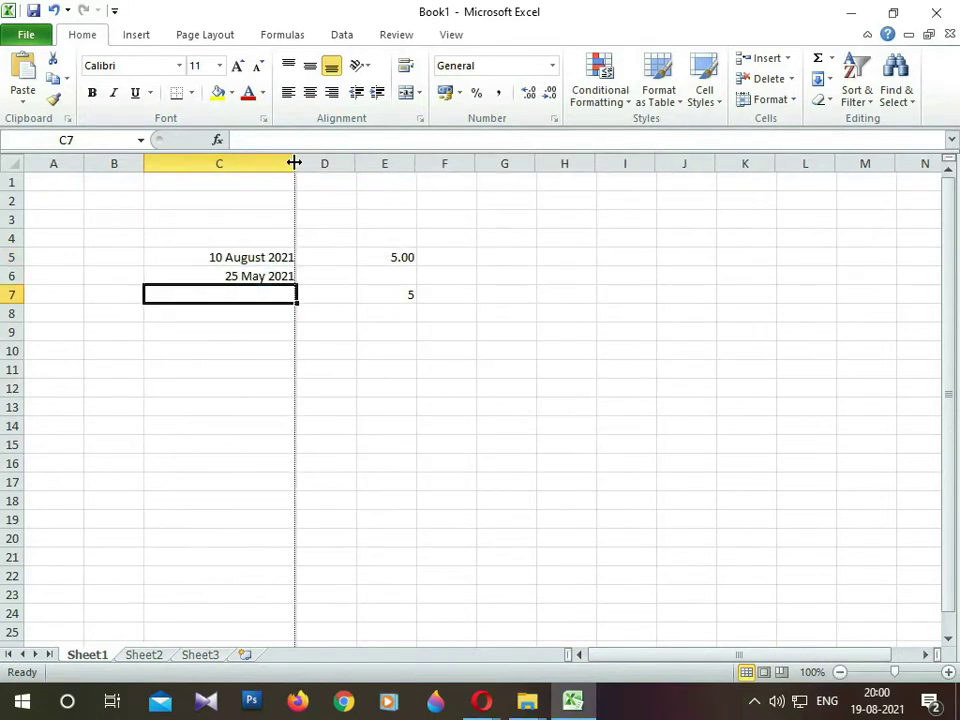
pyautogui.moveTo(293, 163); pyautogui.dragTo(281, 163)
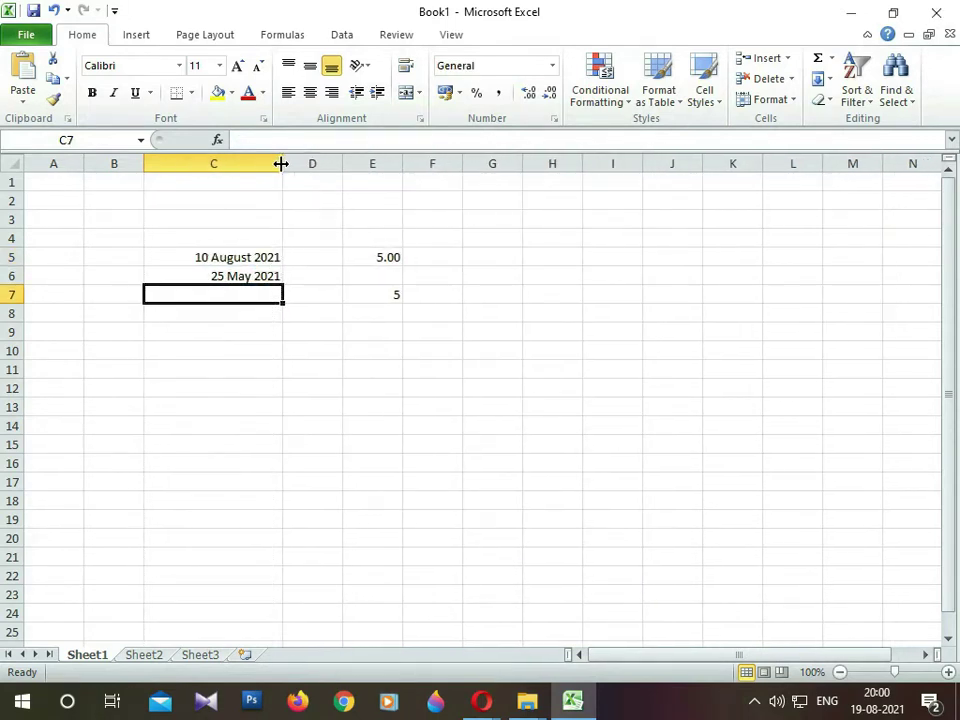
# Enter the date 05-06-2021 in cell C7, below the two formatted dates
pyautogui.click(224, 275)
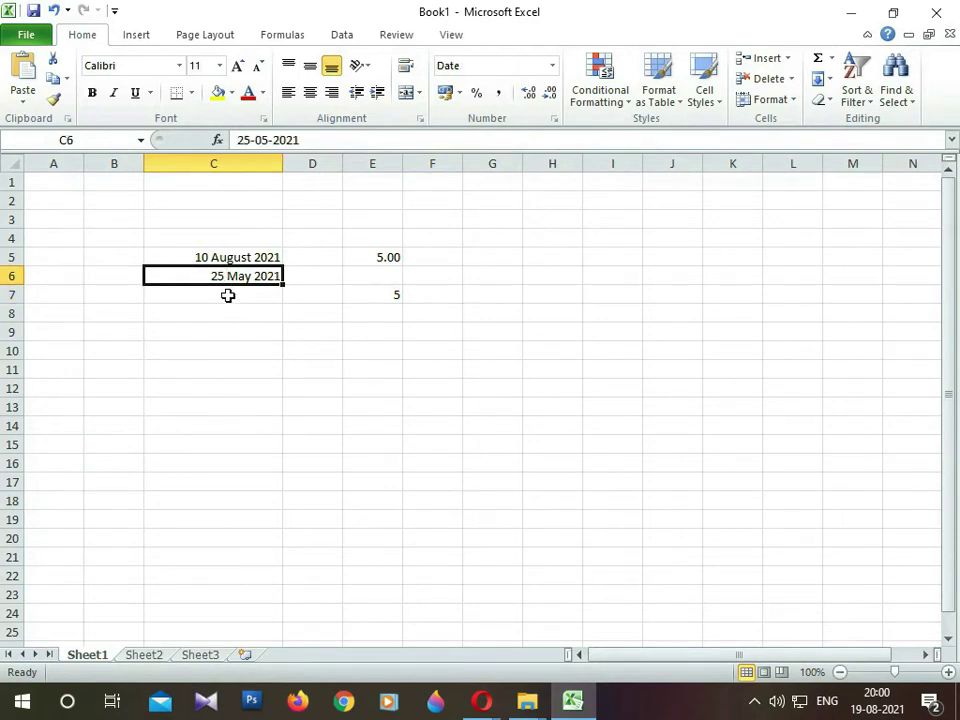
pyautogui.click(227, 294)
pyautogui.write('0')
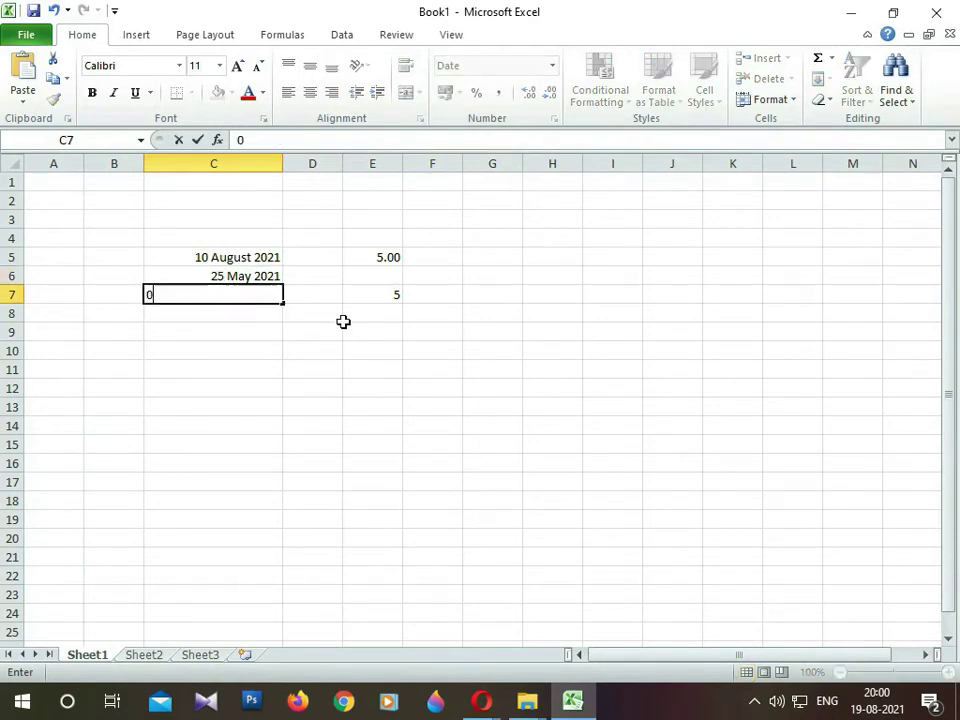
pyautogui.write('5-06-202')
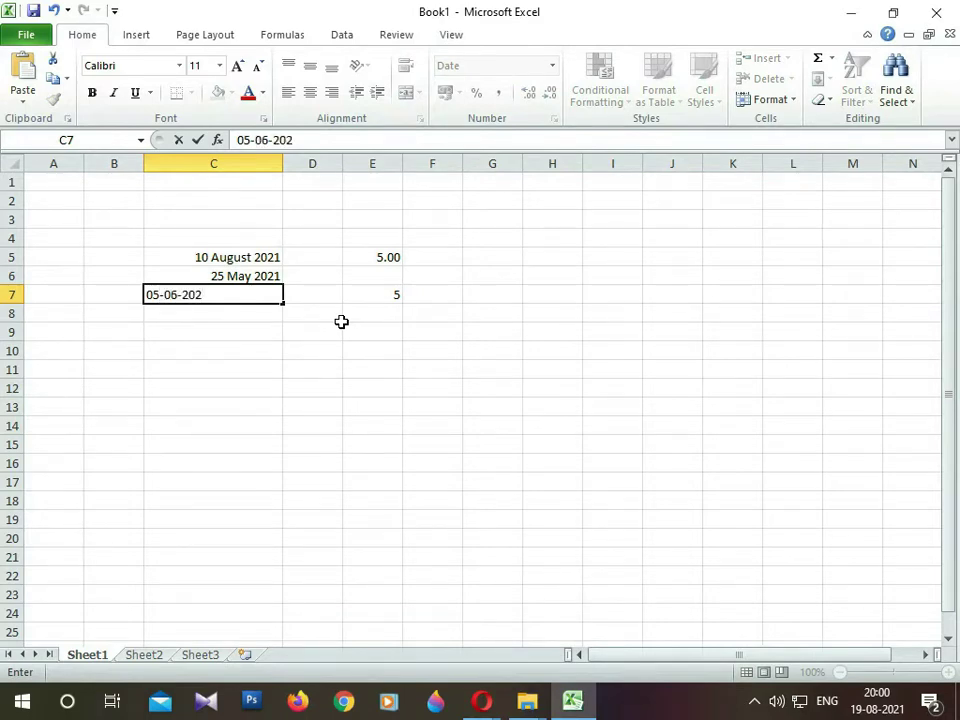
pyautogui.write('1')
pyautogui.press('Return')
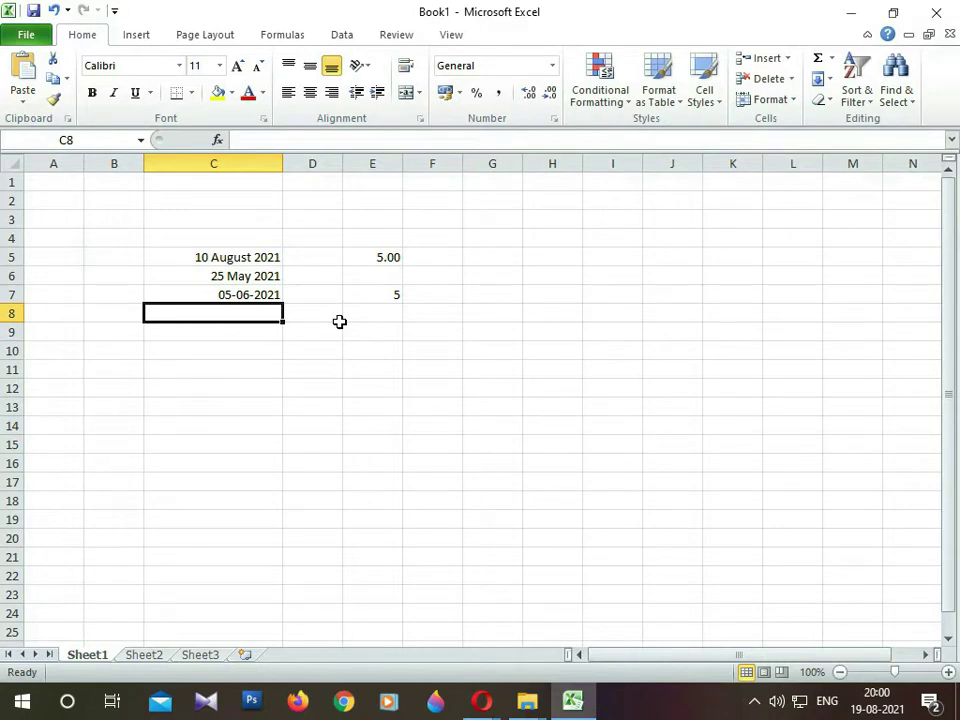
# Compare the dates in C6 and C7 by examining each cell's stored value and number format
pyautogui.press('Up')
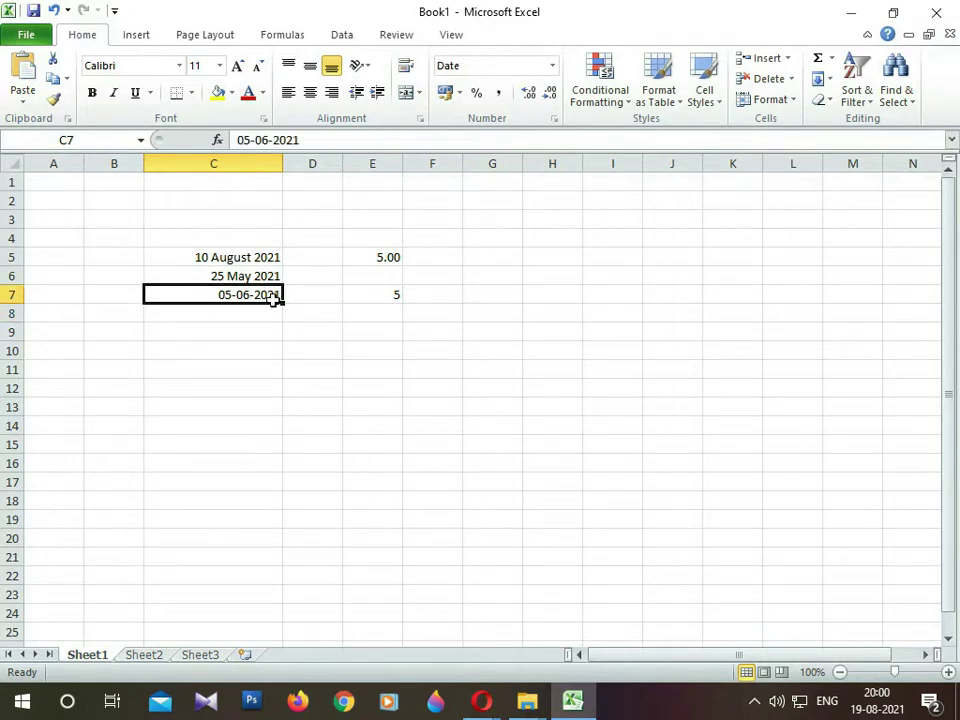
pyautogui.click(237, 308)
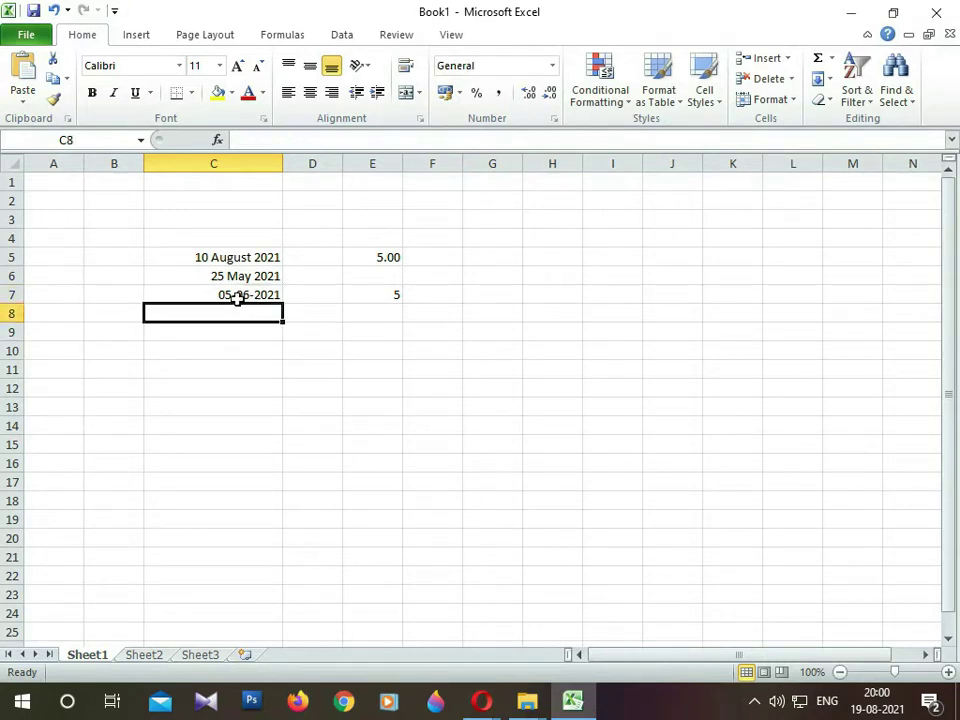
pyautogui.click(238, 299)
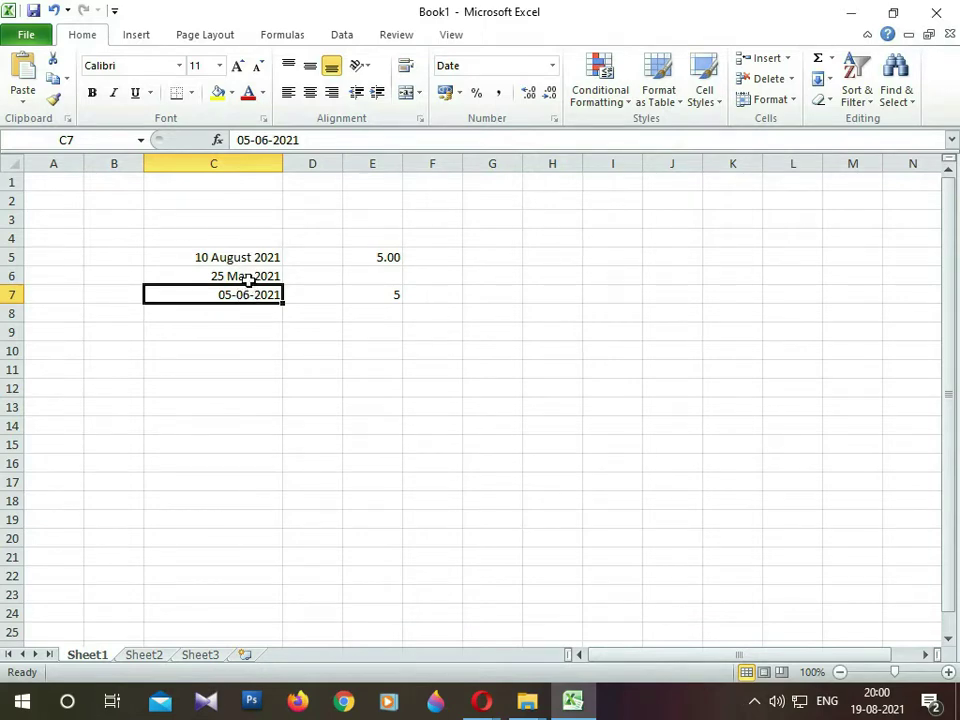
pyautogui.click(247, 277)
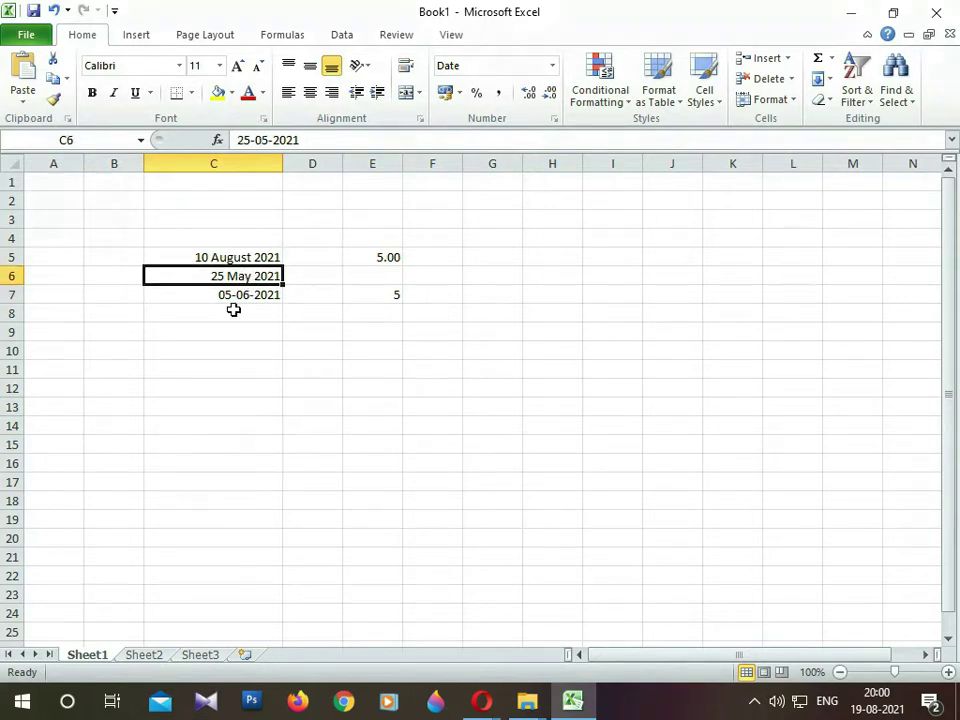
pyautogui.click(256, 294)
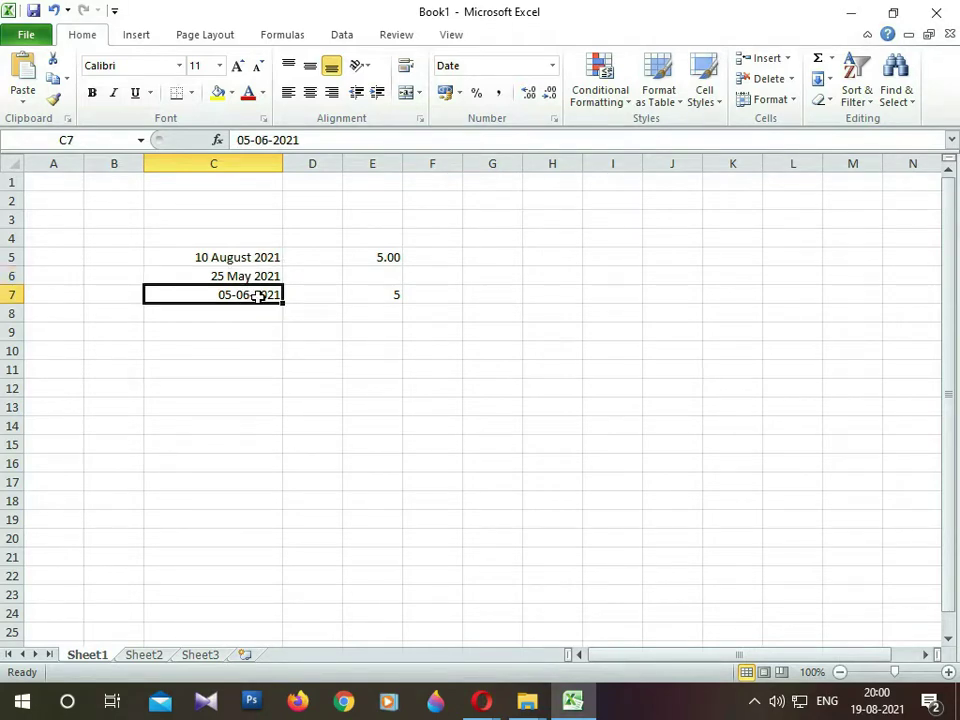
pyautogui.click(257, 276)
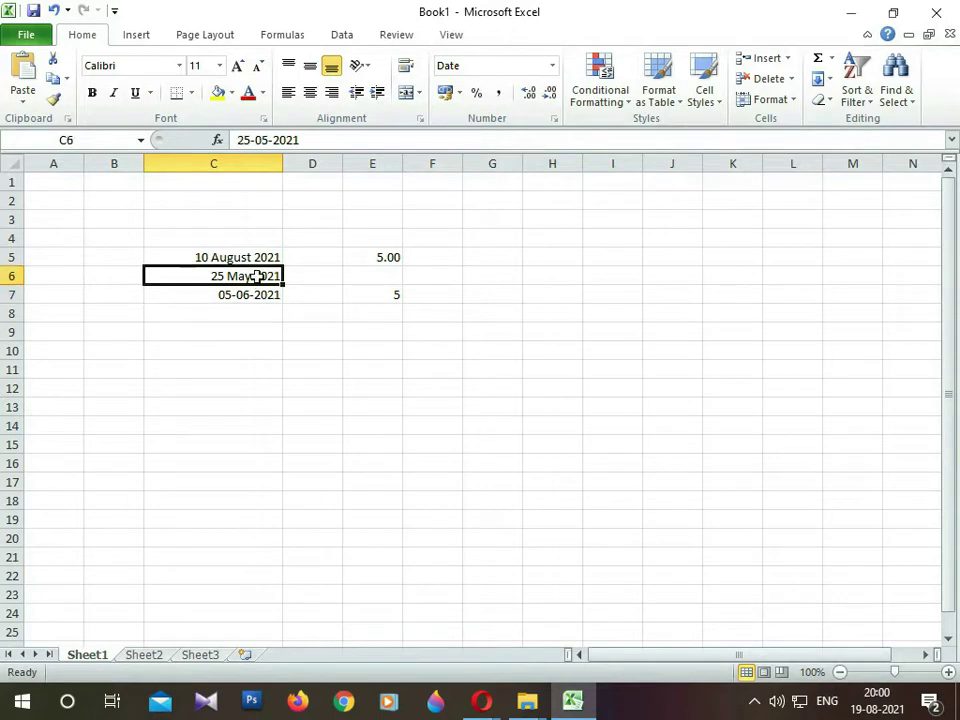
pyautogui.click(228, 296)
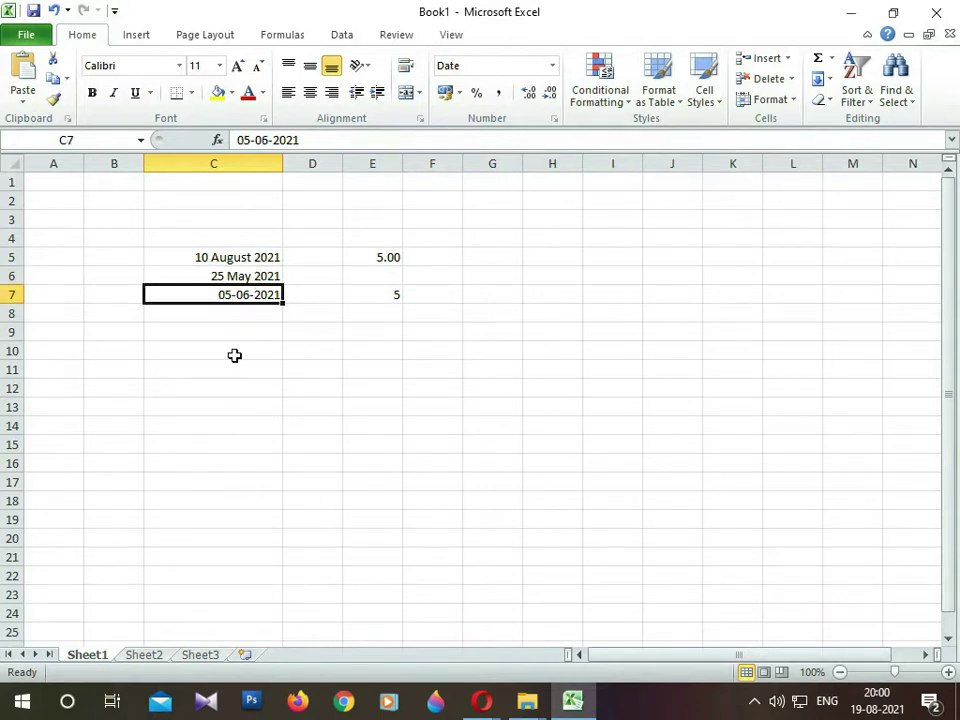
# Fill the date in C6 down through C18 as a series of consecutive days
pyautogui.click(236, 273)
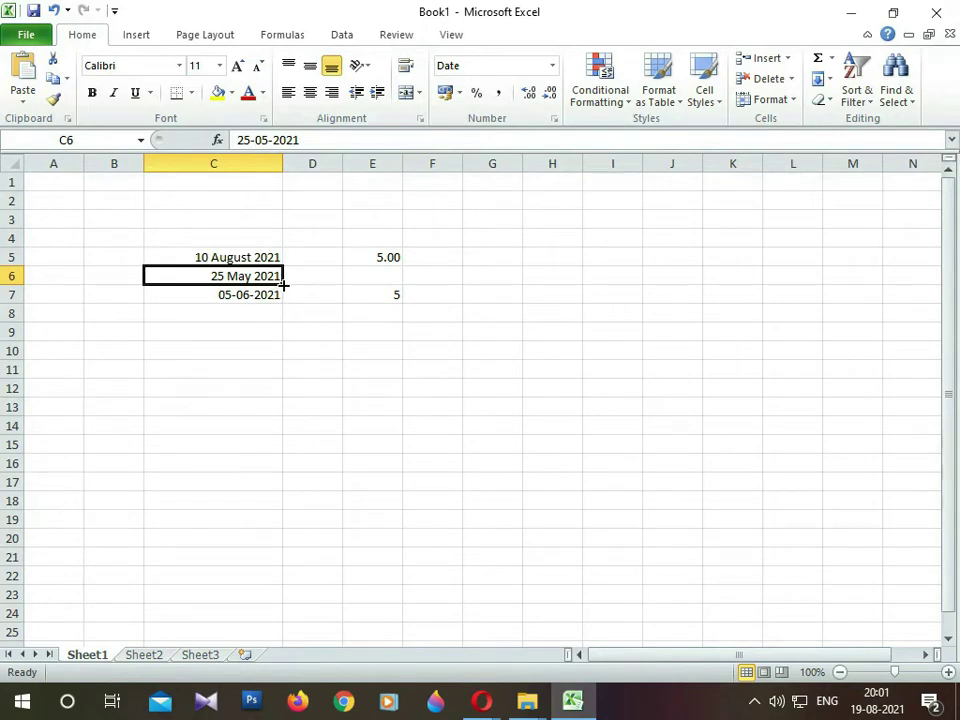
pyautogui.moveTo(283, 286); pyautogui.dragTo(272, 508)
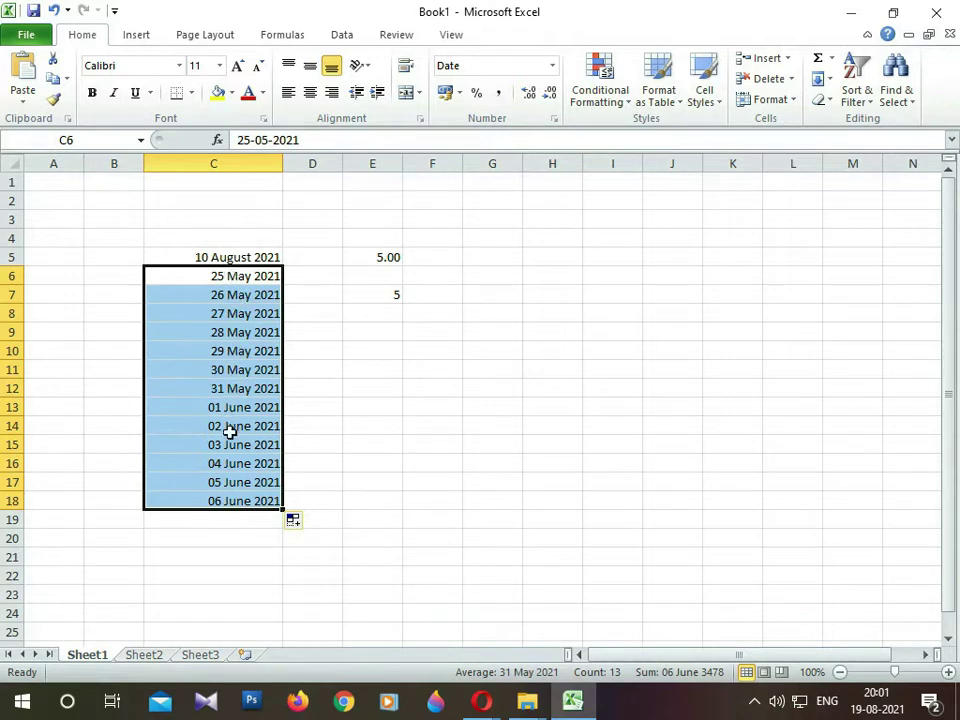
# Clear the filled dates from C7:C19, keeping the starting date in C6
pyautogui.click(242, 296)
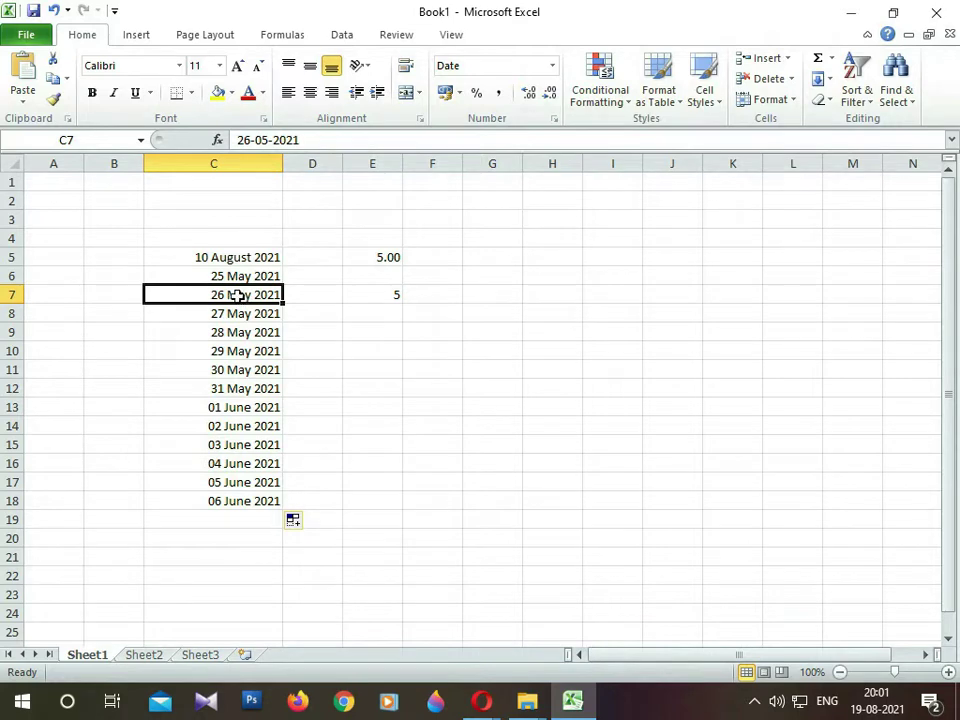
pyautogui.moveTo(232, 295); pyautogui.dragTo(225, 521)
pyautogui.press('Delete')
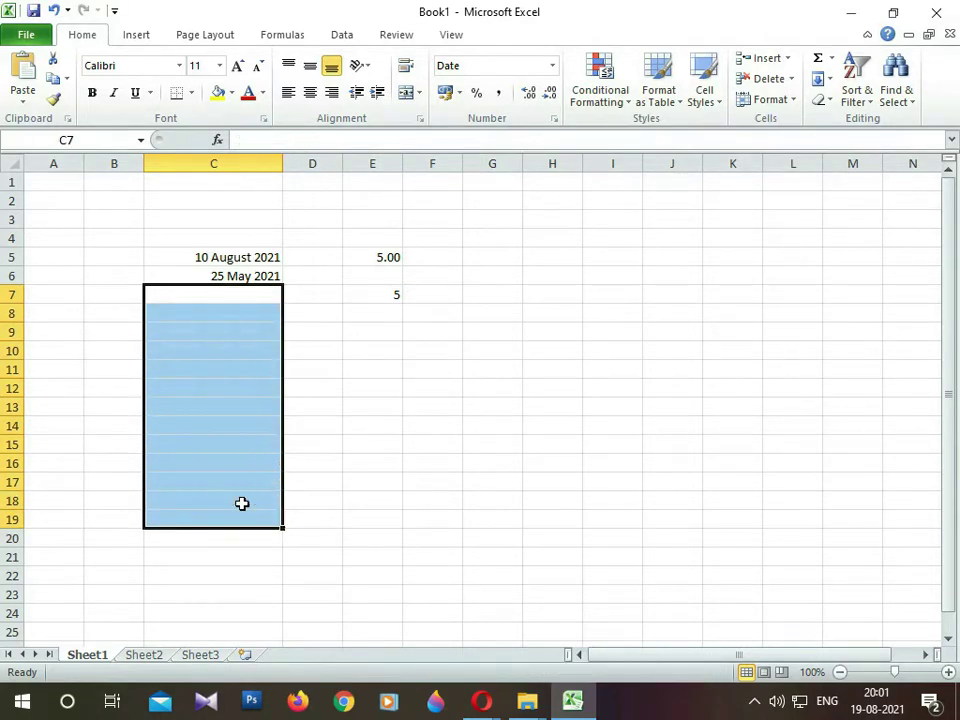
# Extend the date in C6 down through C24 as a daily date series
pyautogui.click(255, 275)
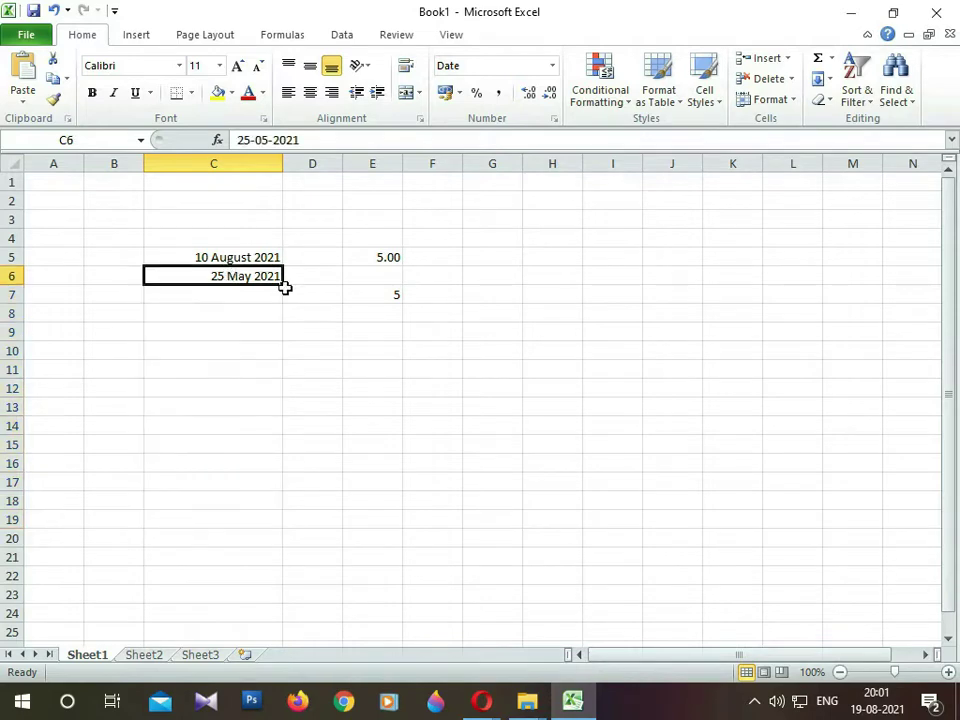
pyautogui.moveTo(282, 287); pyautogui.dragTo(267, 614)
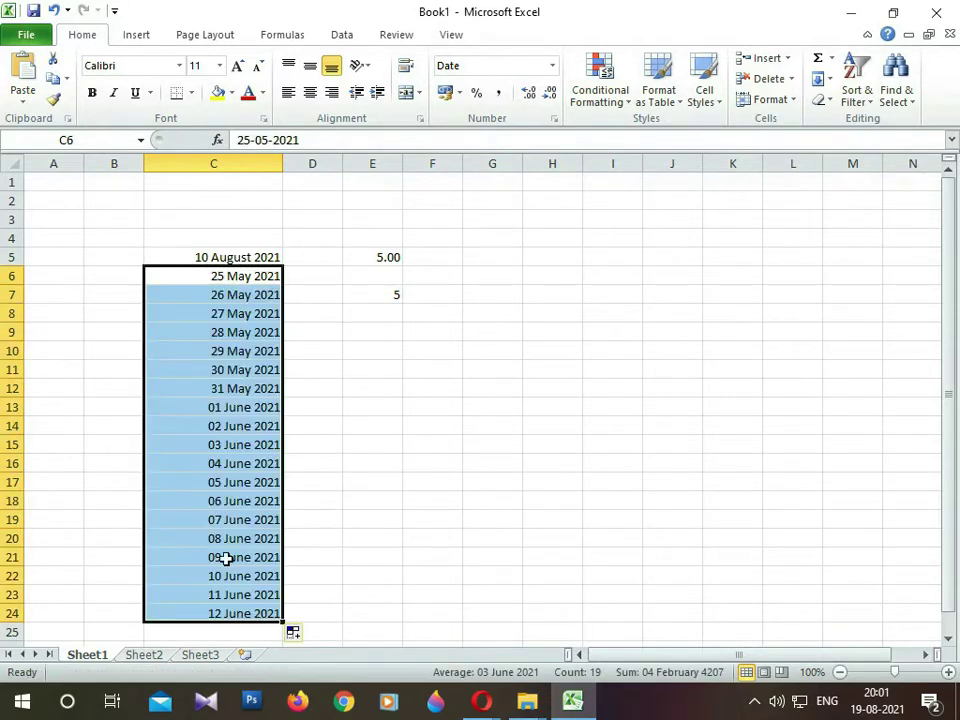
pyautogui.scroll(-1, 340, 480)
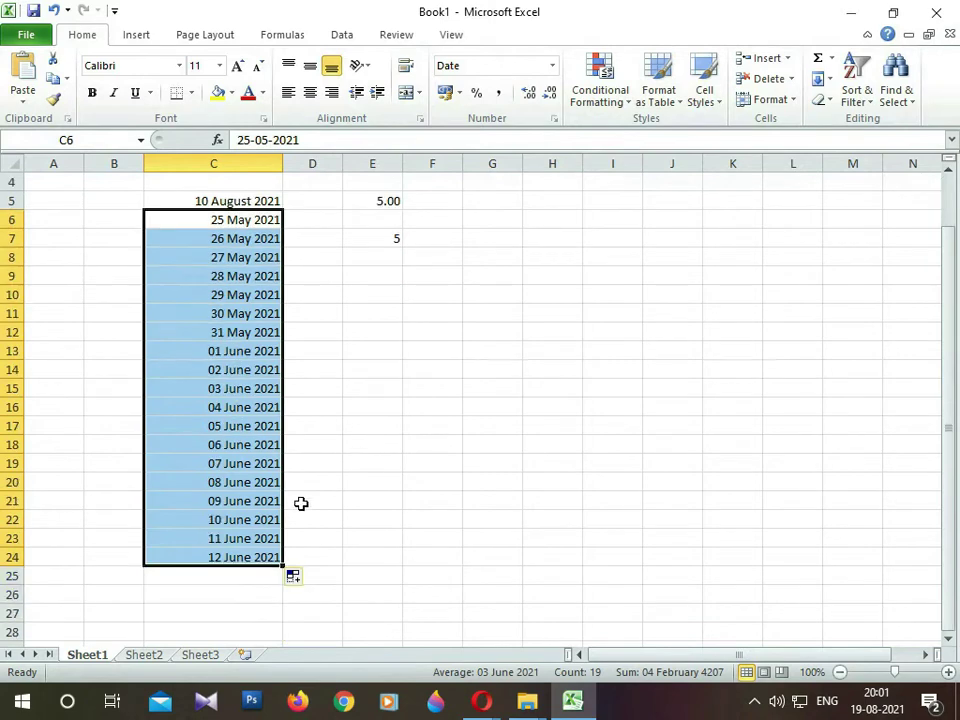
# Clear the series dates from C7:C24, keeping only the dates in C5 and C6
pyautogui.click(218, 560)
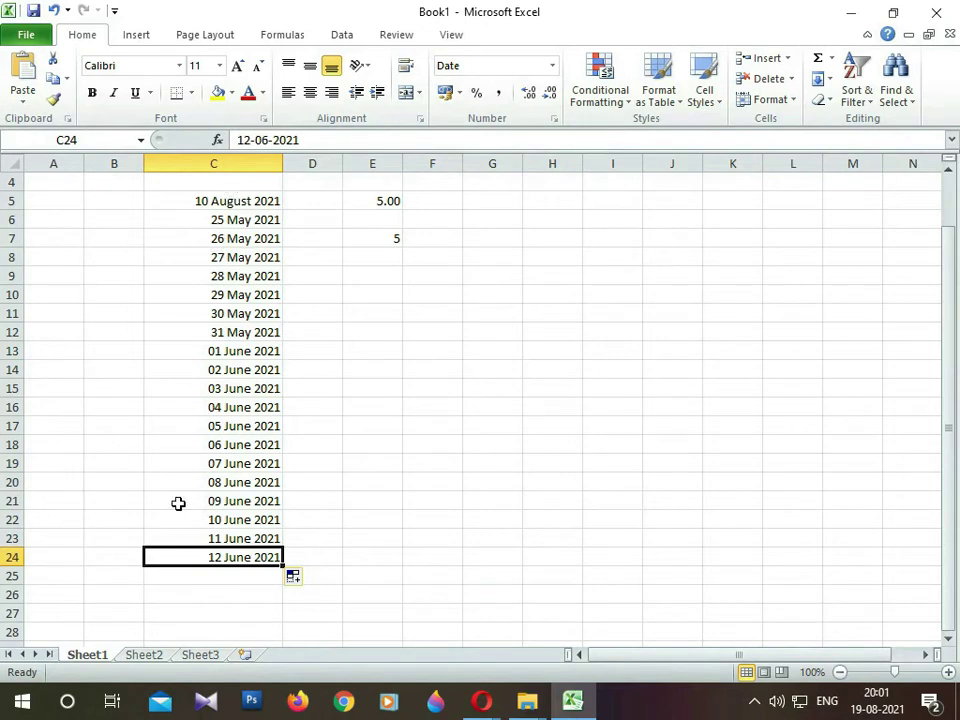
pyautogui.moveTo(243, 238); pyautogui.dragTo(263, 555)
pyautogui.press('Delete')
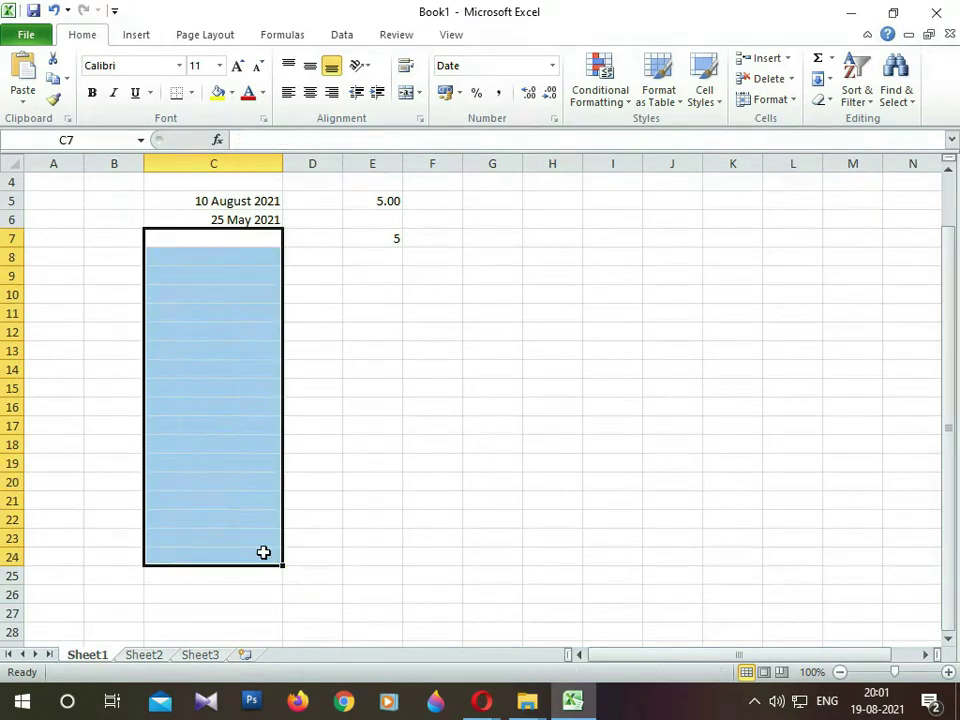
# Enter the date 04-06-2021 in cell C9
pyautogui.press('Left')
pyautogui.press('Right')
pyautogui.press('Down')
pyautogui.press('Down')
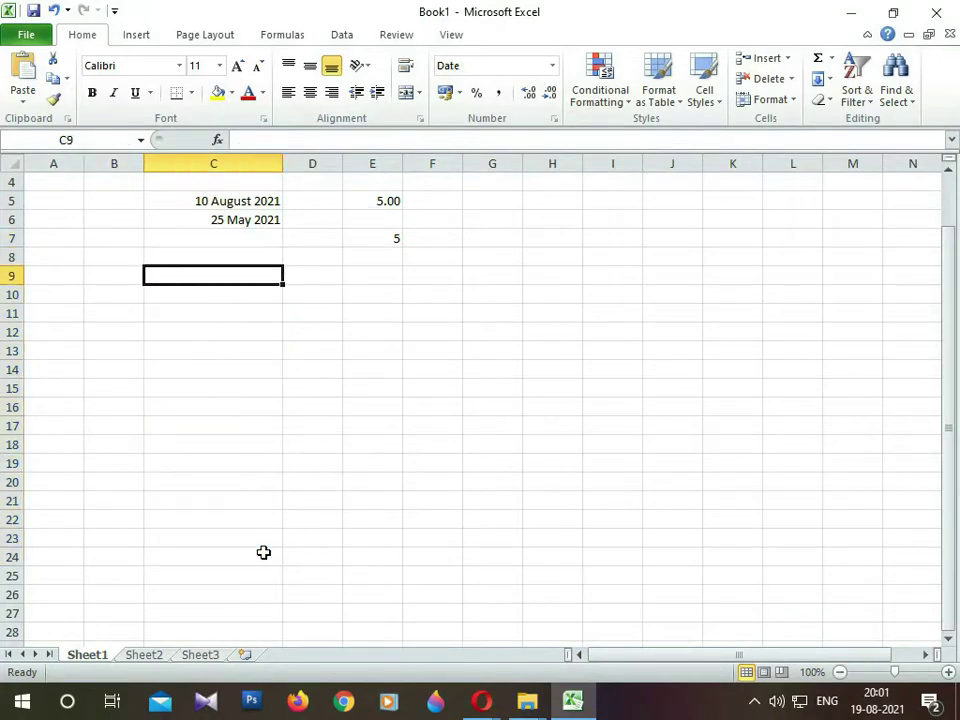
pyautogui.write('04')
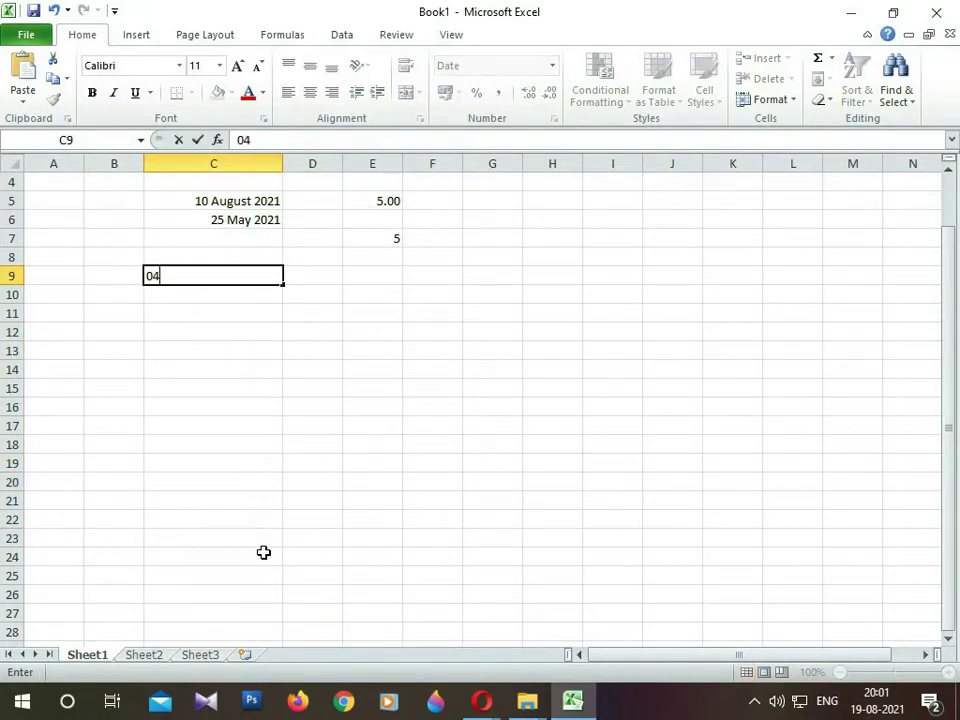
pyautogui.write('-06-2024')
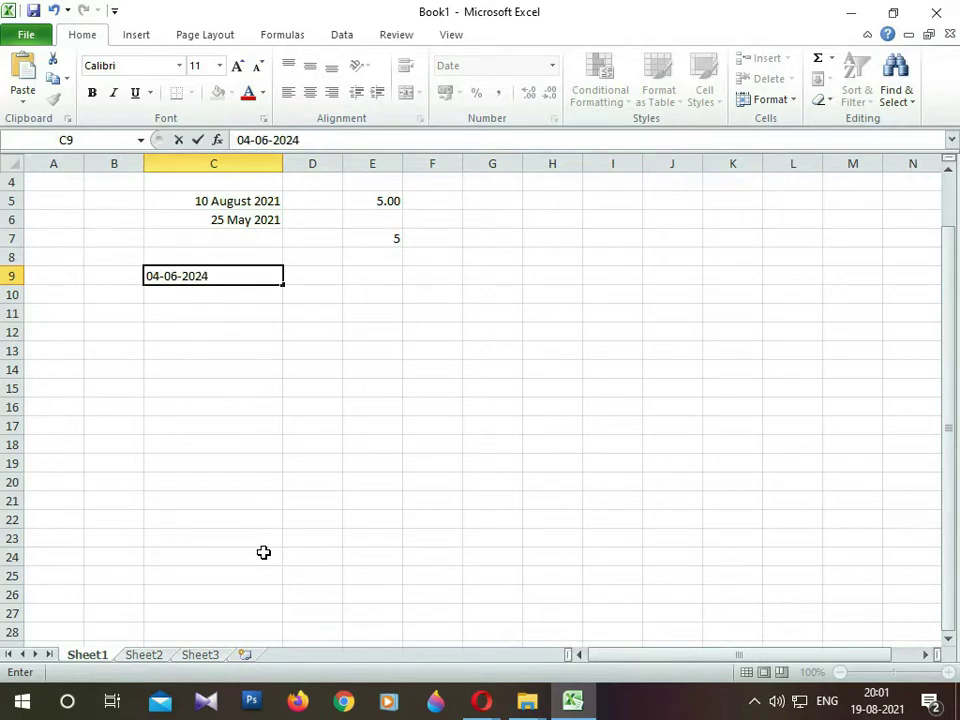
pyautogui.press('BackSpace')
pyautogui.write('1')
pyautogui.press('Return')
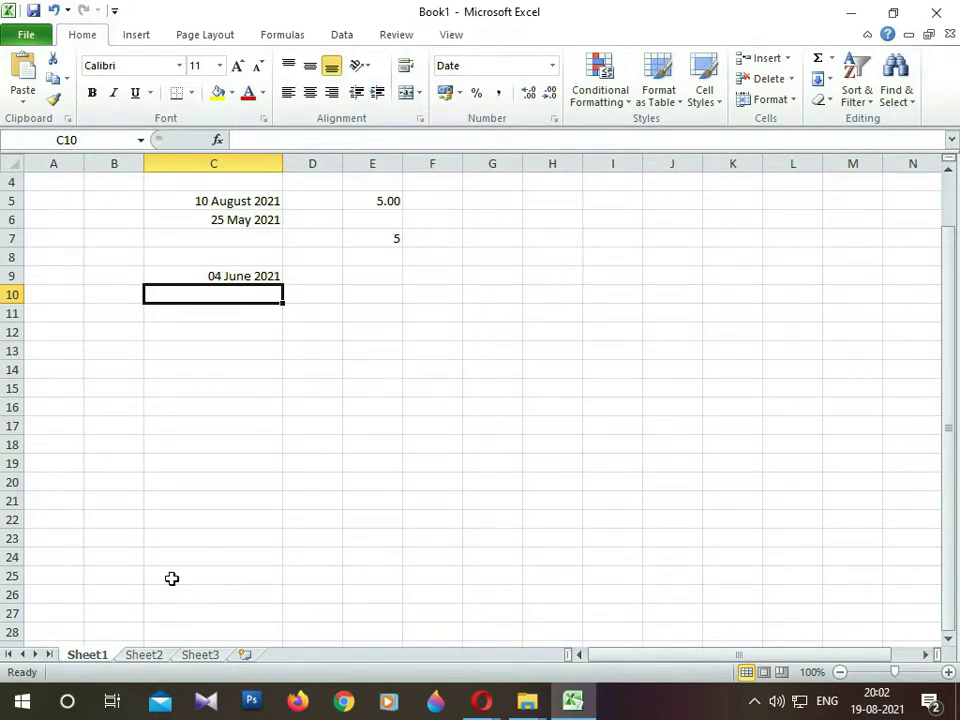
# Enter the date 05/06/2021 in cell C26, below the range previously filled with dates
pyautogui.click(236, 559)
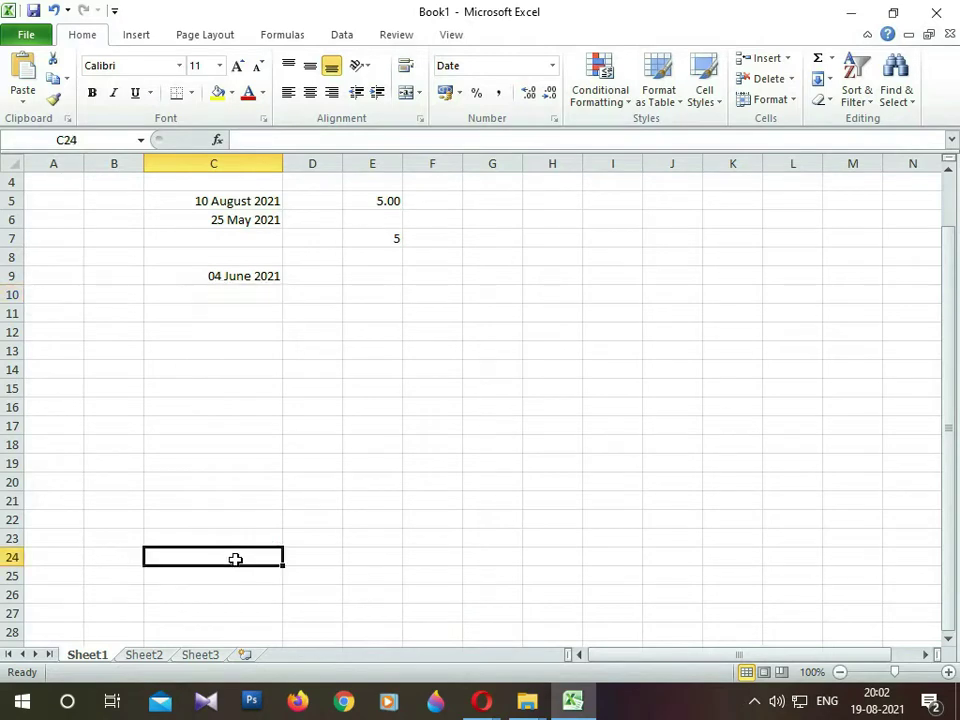
pyautogui.click(215, 597)
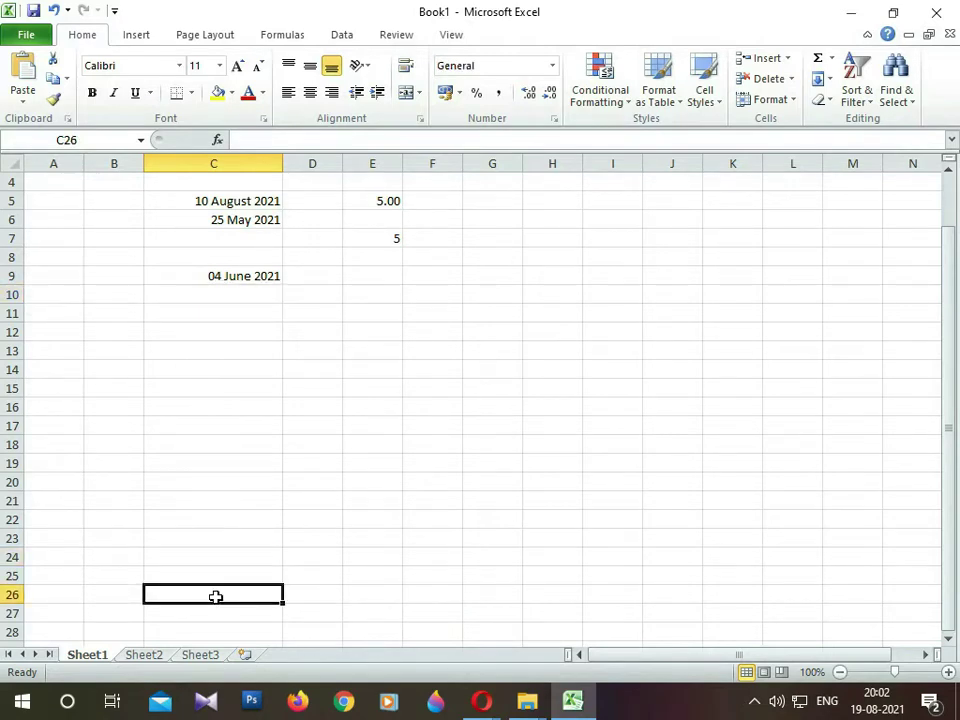
pyautogui.write('05/')
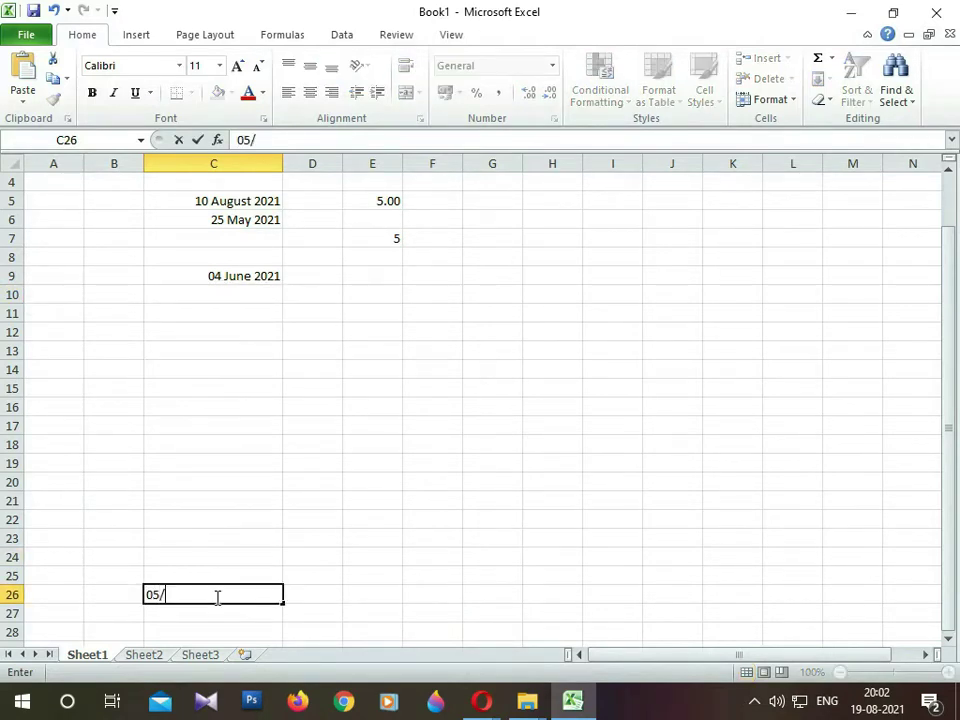
pyautogui.write('06/2021')
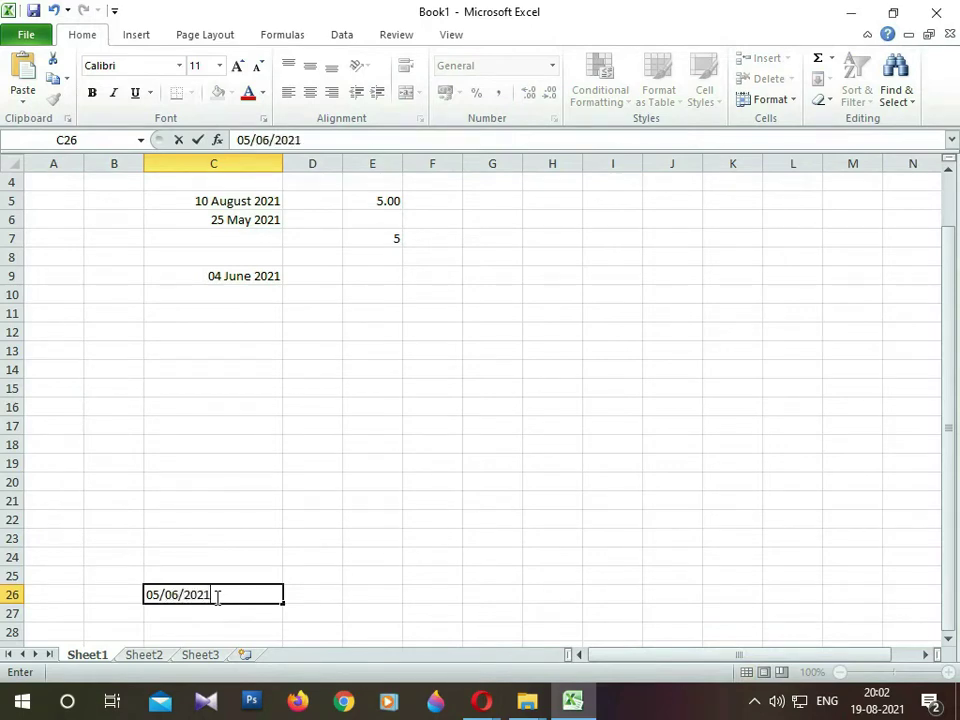
pyautogui.press('Return')
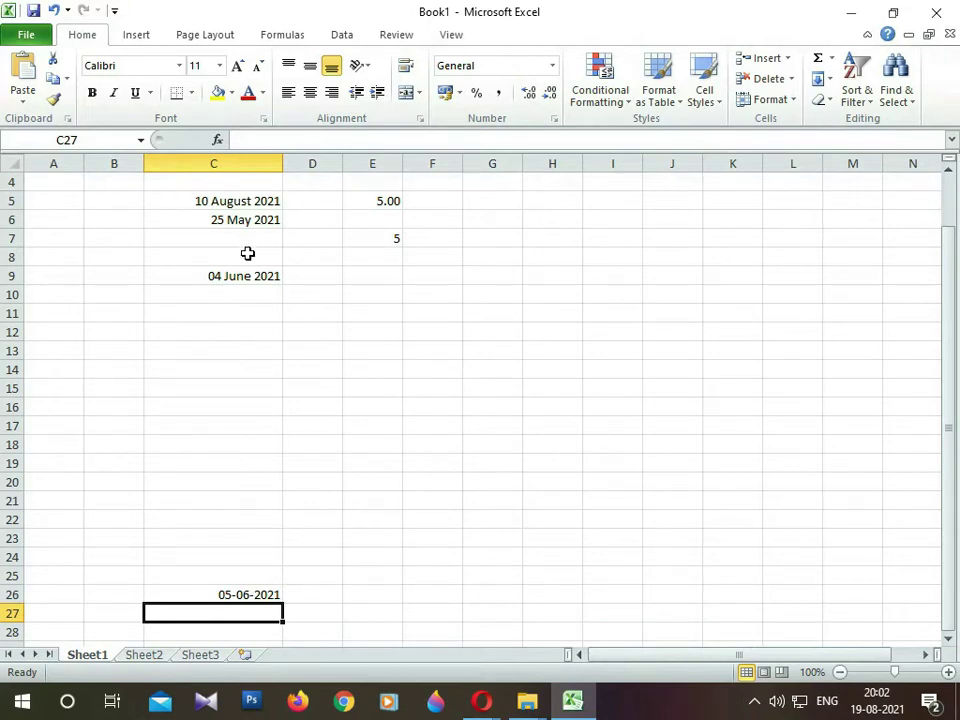
pyautogui.click(238, 572)
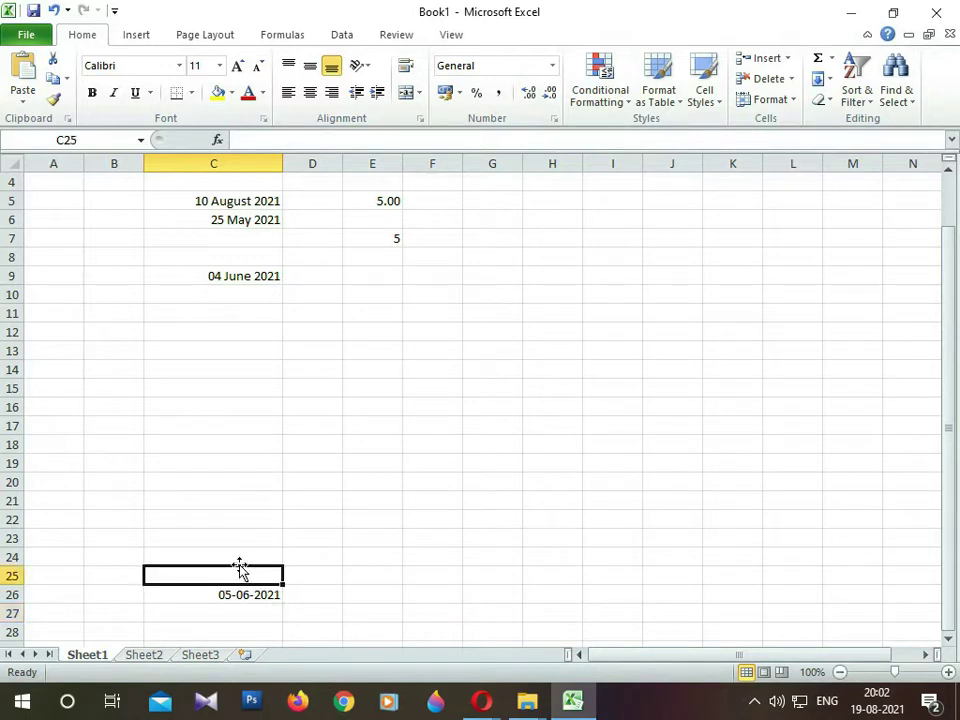
pyautogui.click(239, 562)
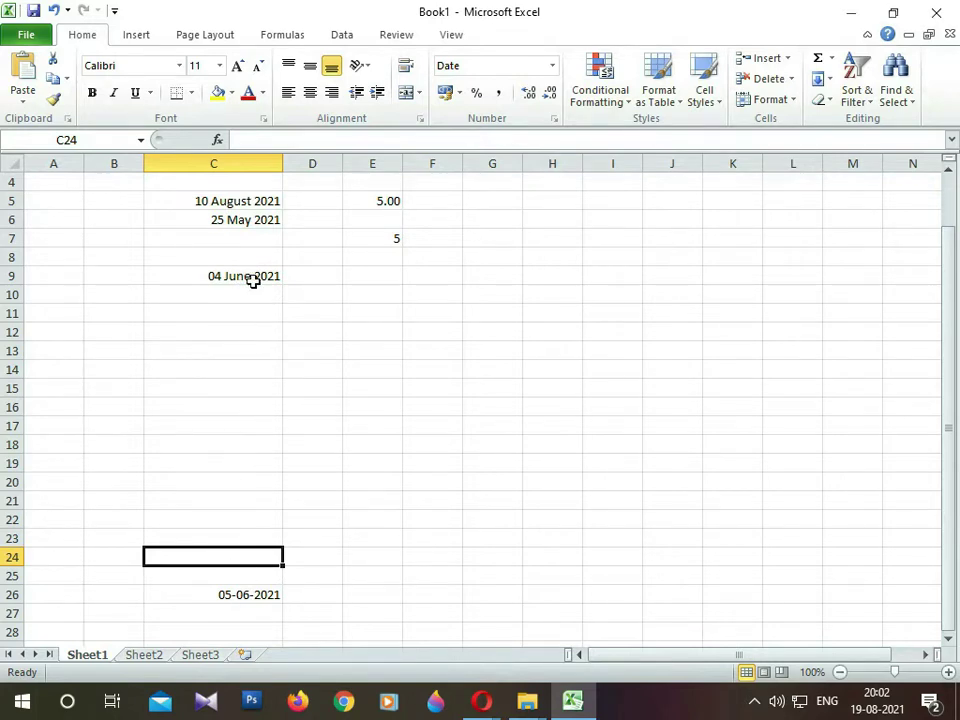
pyautogui.moveTo(252, 281); pyautogui.dragTo(236, 591)
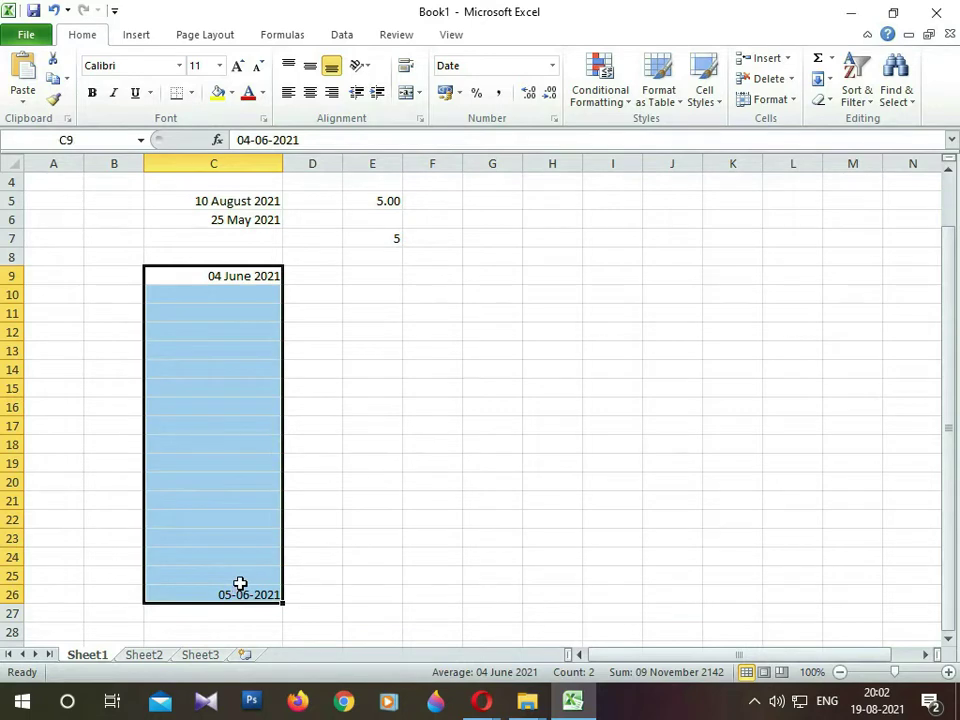
pyautogui.click(372, 519)
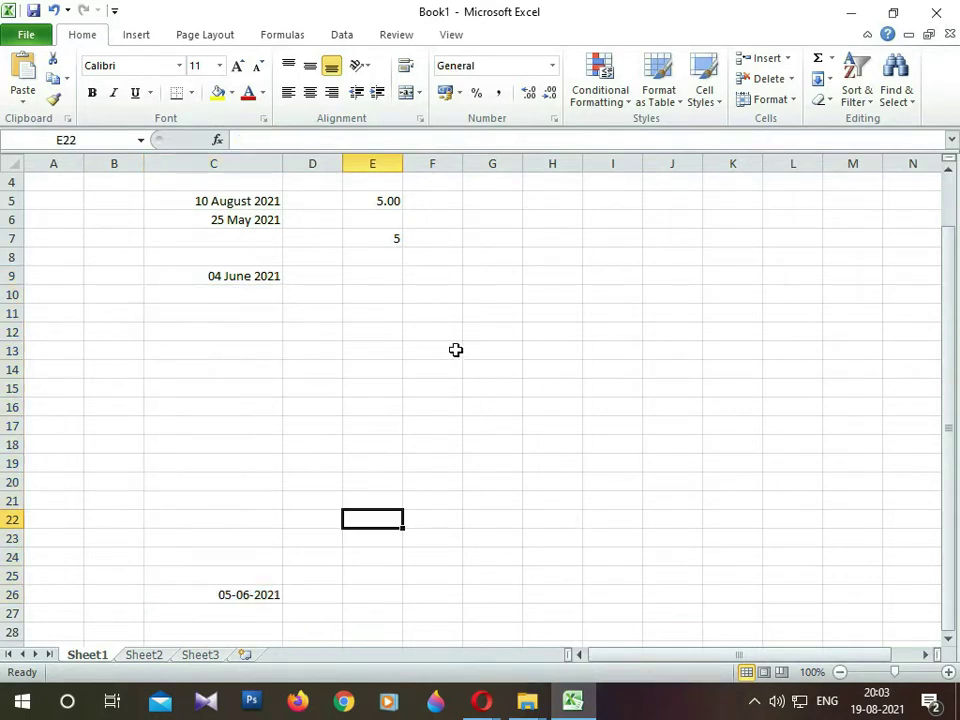
# Enter the date 13-08-2019 in cell G8
pyautogui.click(490, 255)
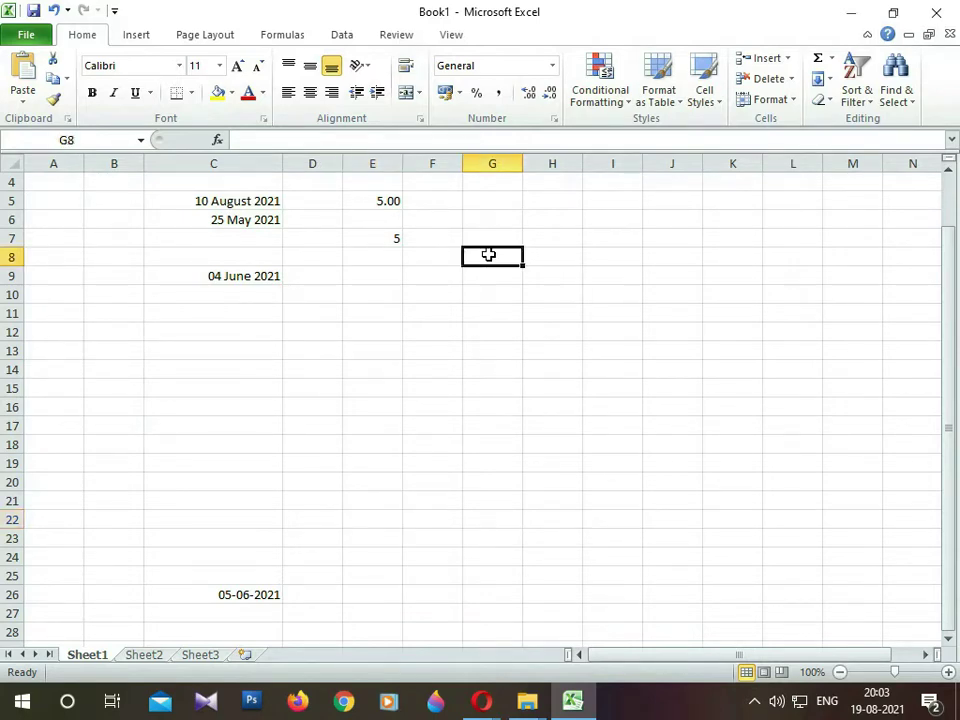
pyautogui.write('13')
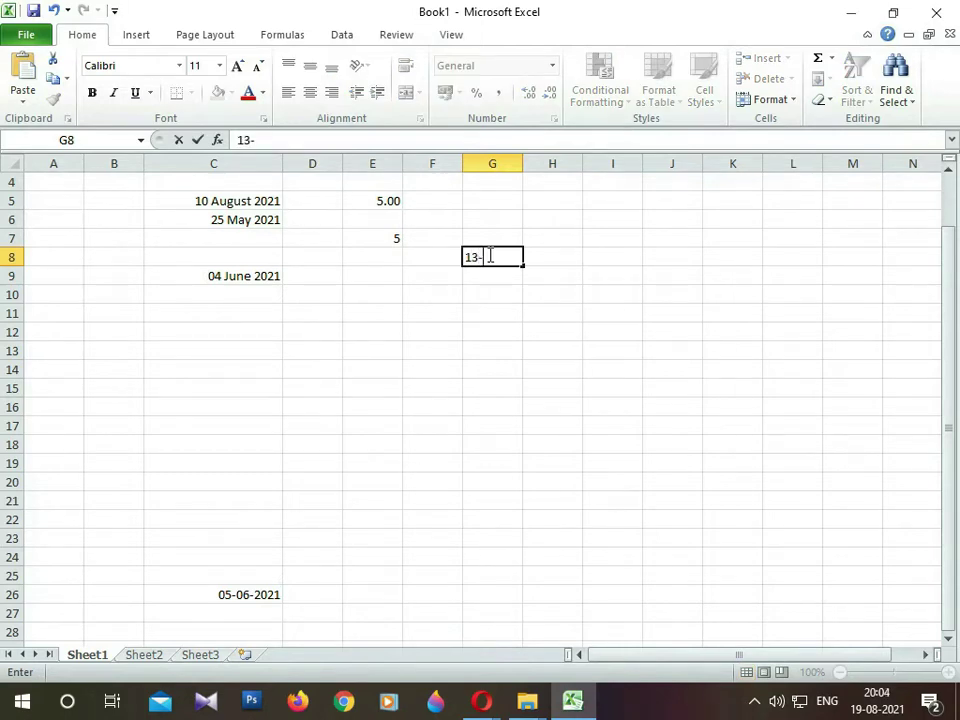
pyautogui.write('-08-2019')
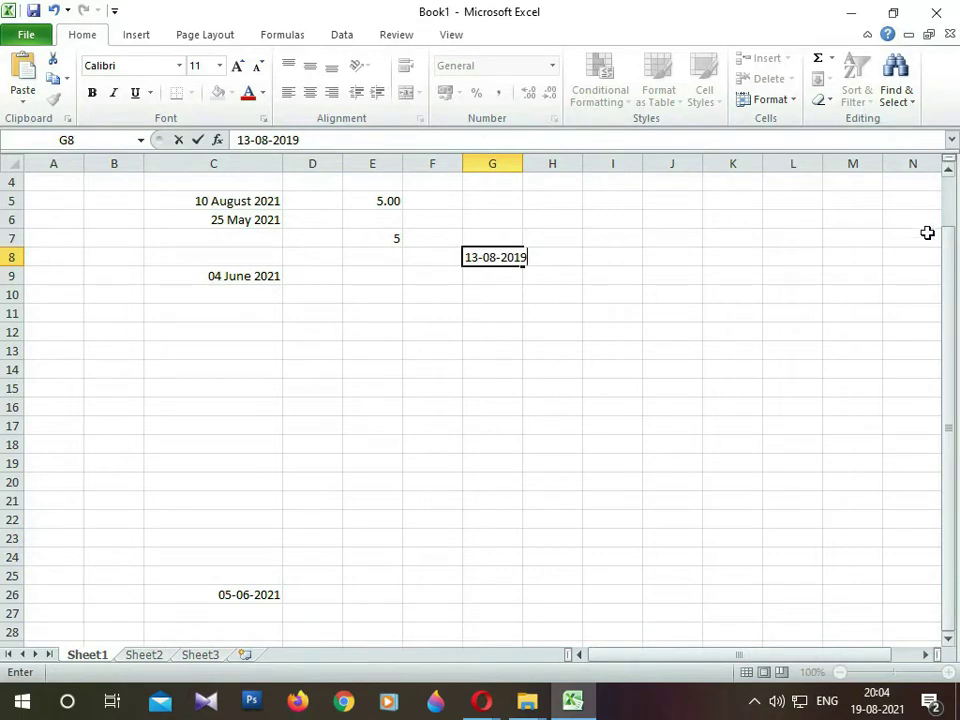
pyautogui.press('Return')
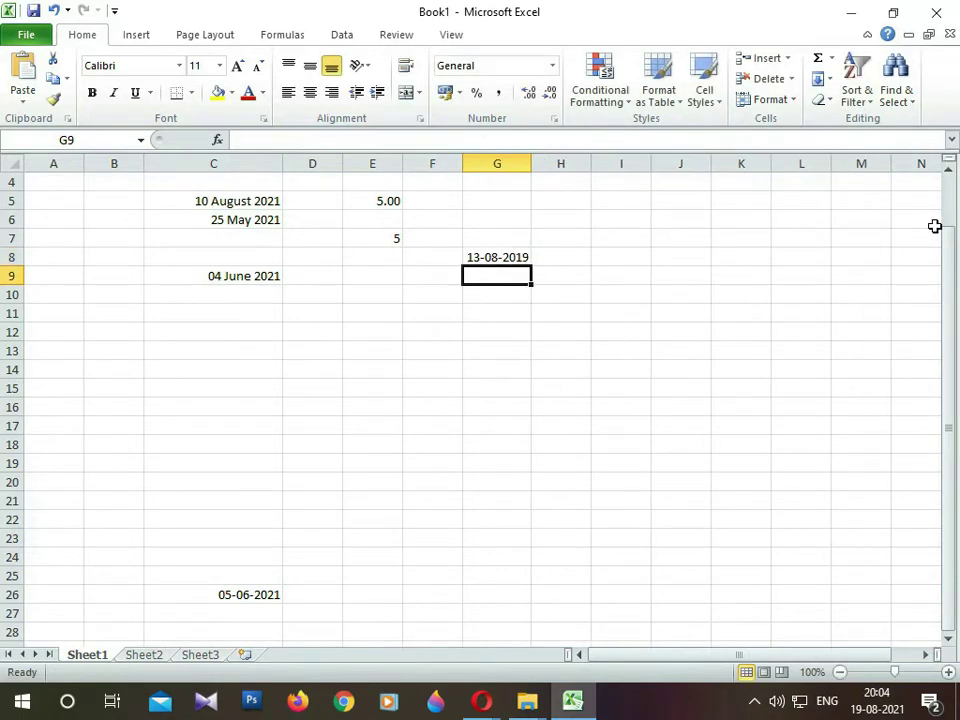
# Format the date in cell G8 with the 14 March 2001 date type, showing the month name in full
pyautogui.click(509, 258)
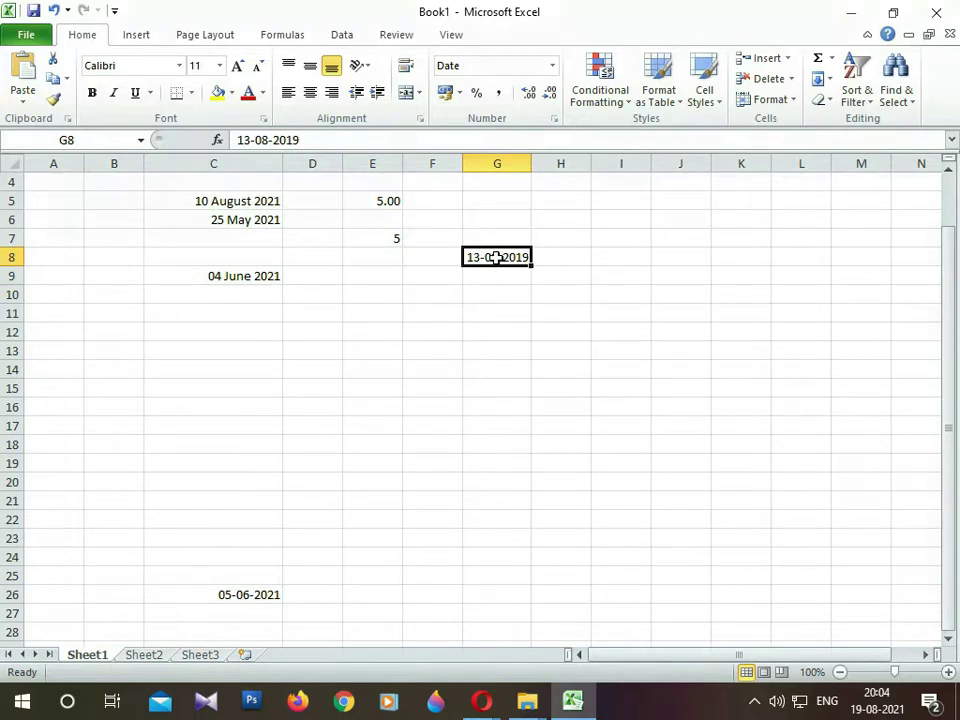
pyautogui.rightClick(496, 258)
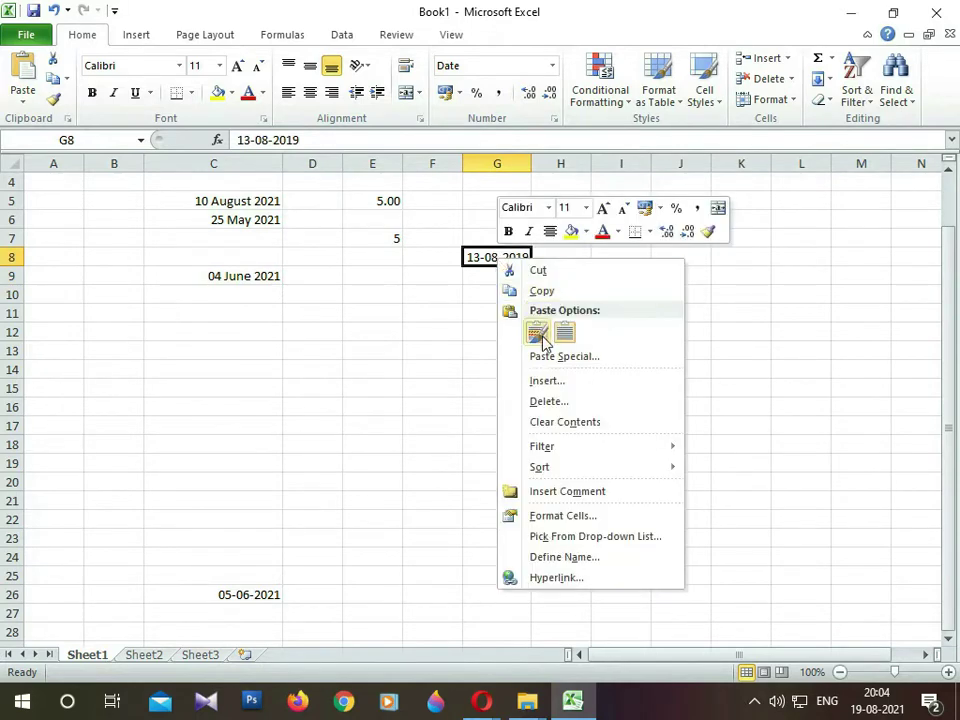
pyautogui.click(561, 515)
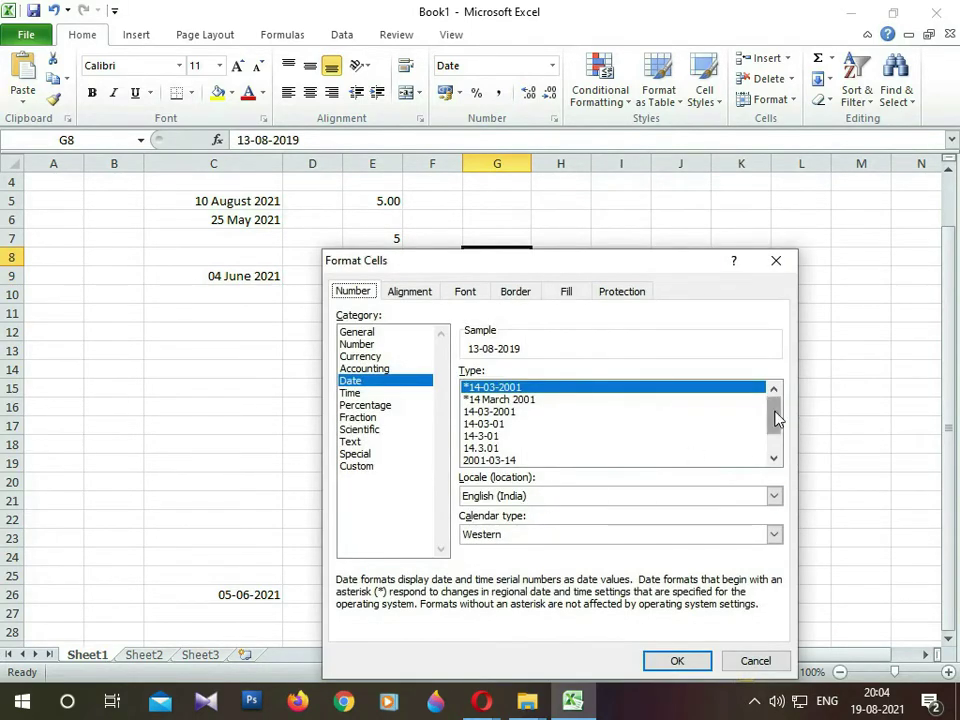
pyautogui.moveTo(776, 418); pyautogui.dragTo(775, 453)
pyautogui.click(490, 437)
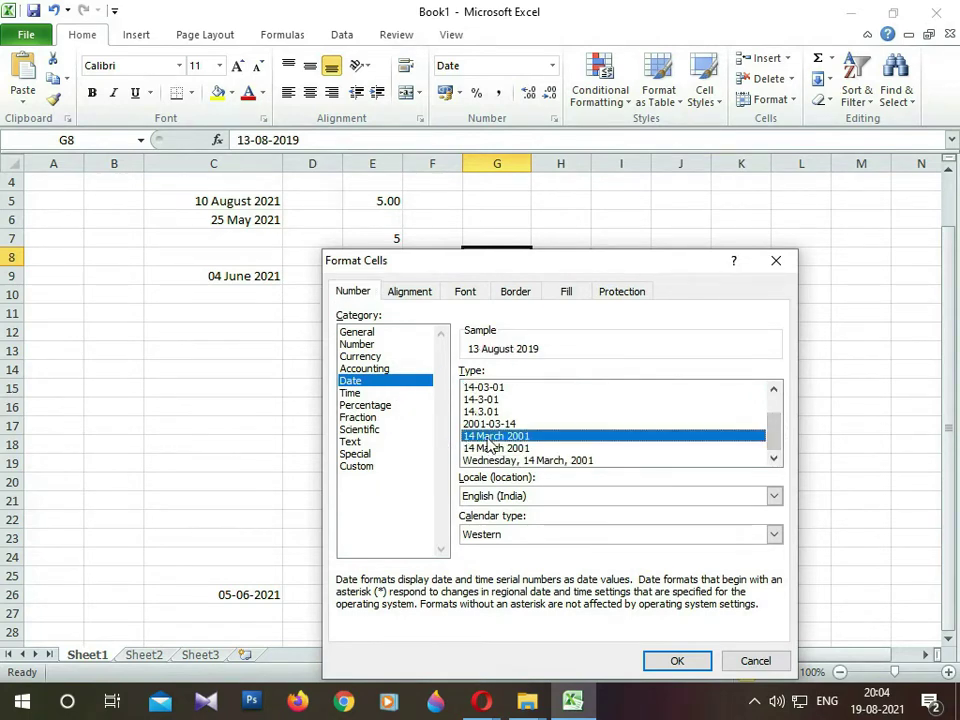
pyautogui.click(675, 660)
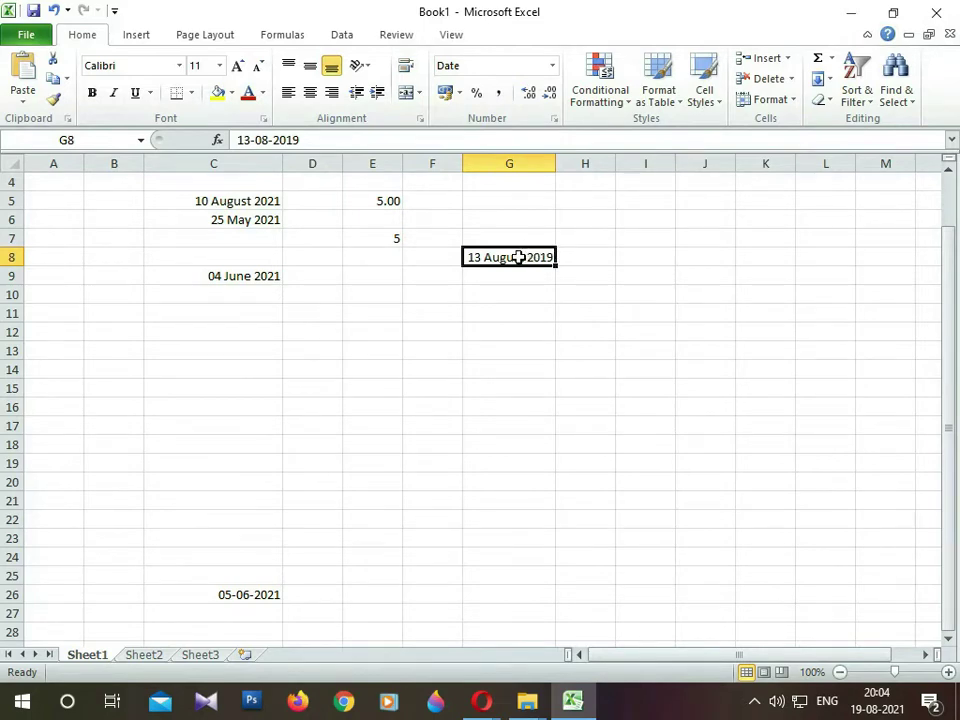
# Fill G8:G27 with a date series in columns, using the Day unit and a step value of 1
pyautogui.moveTo(518, 257); pyautogui.dragTo(514, 611)
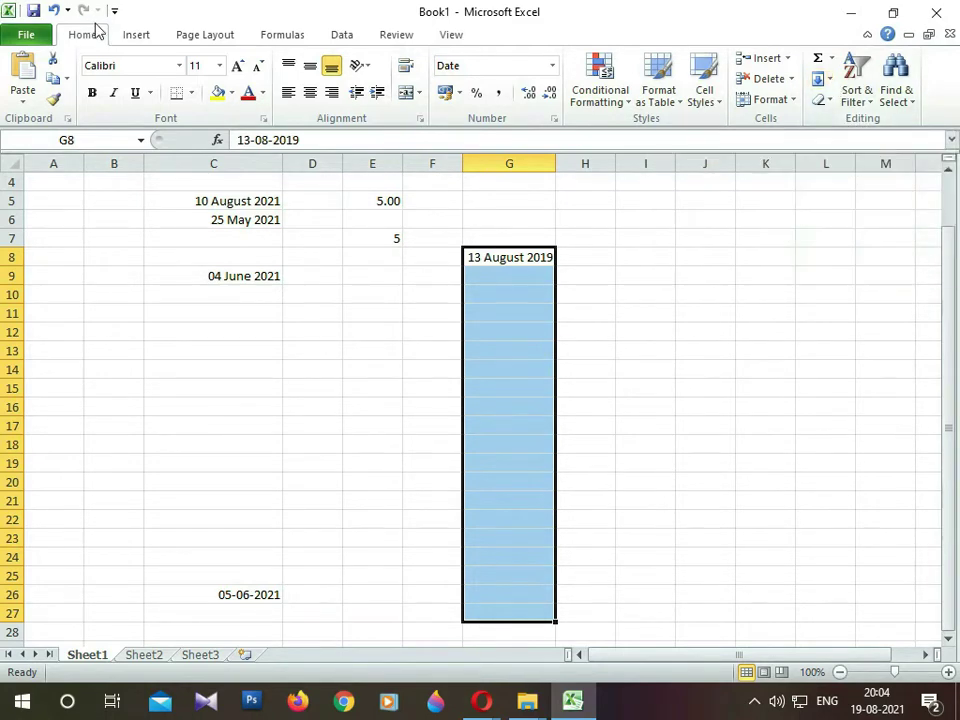
pyautogui.click(831, 83)
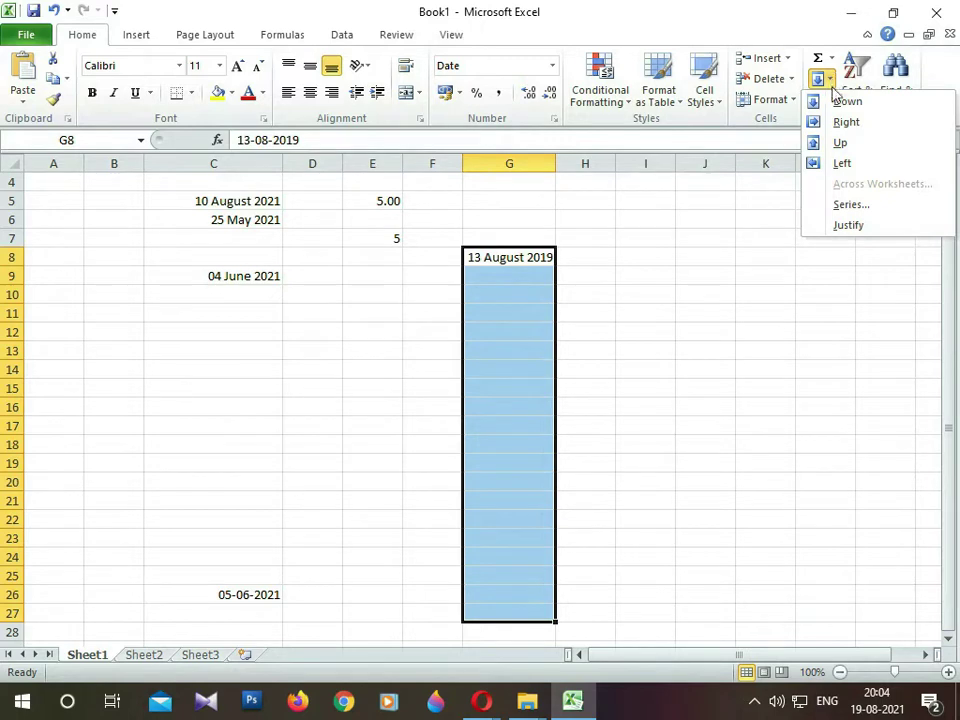
pyautogui.click(848, 206)
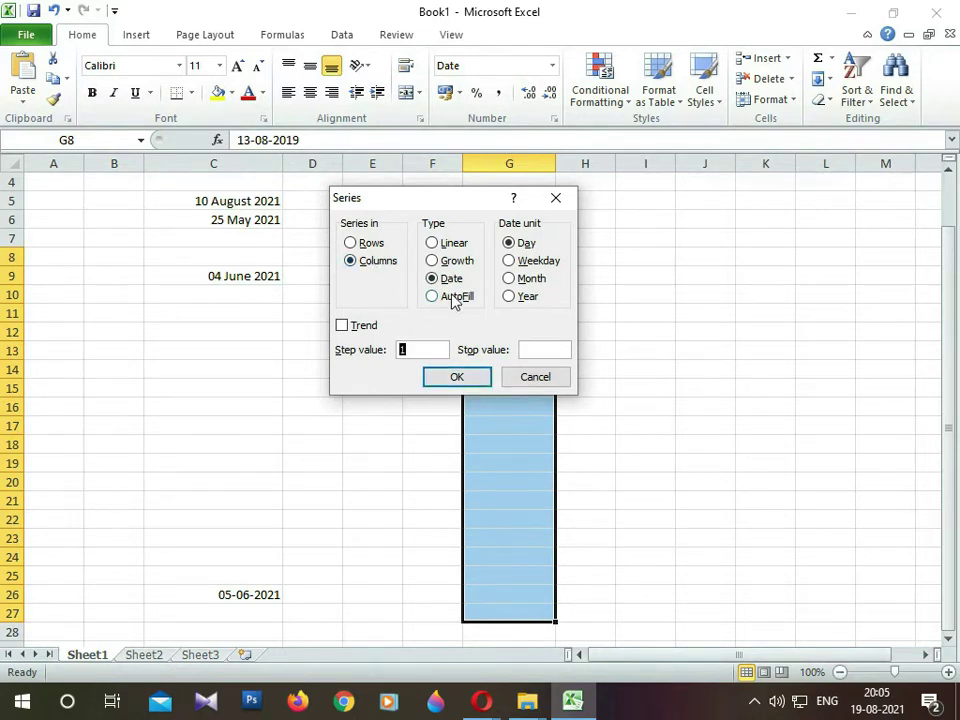
pyautogui.moveTo(460, 202); pyautogui.dragTo(714, 236)
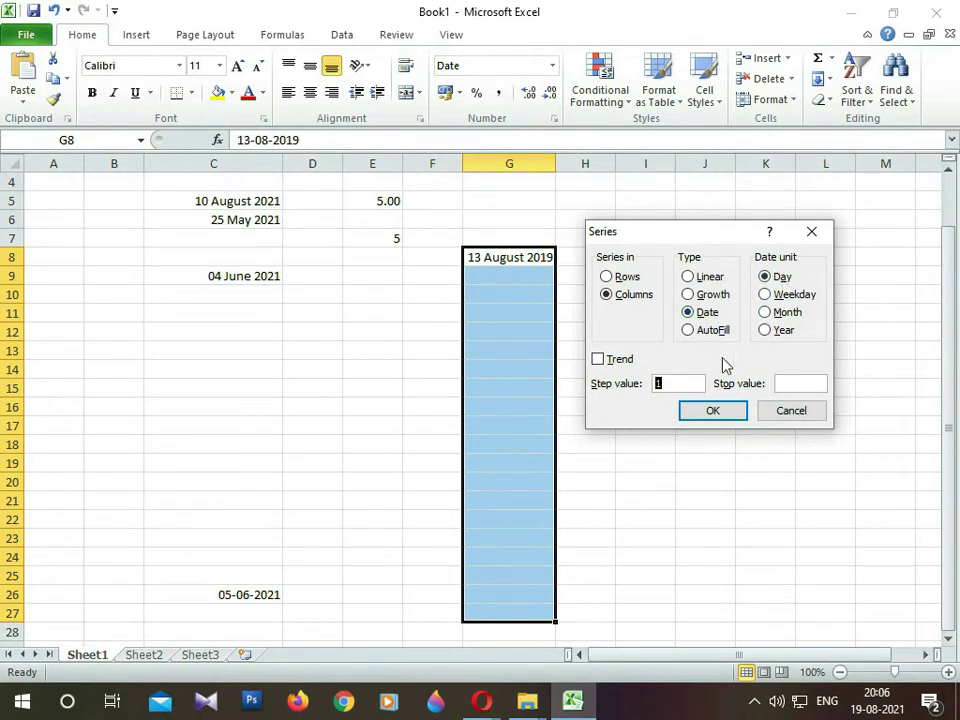
pyautogui.click(711, 414)
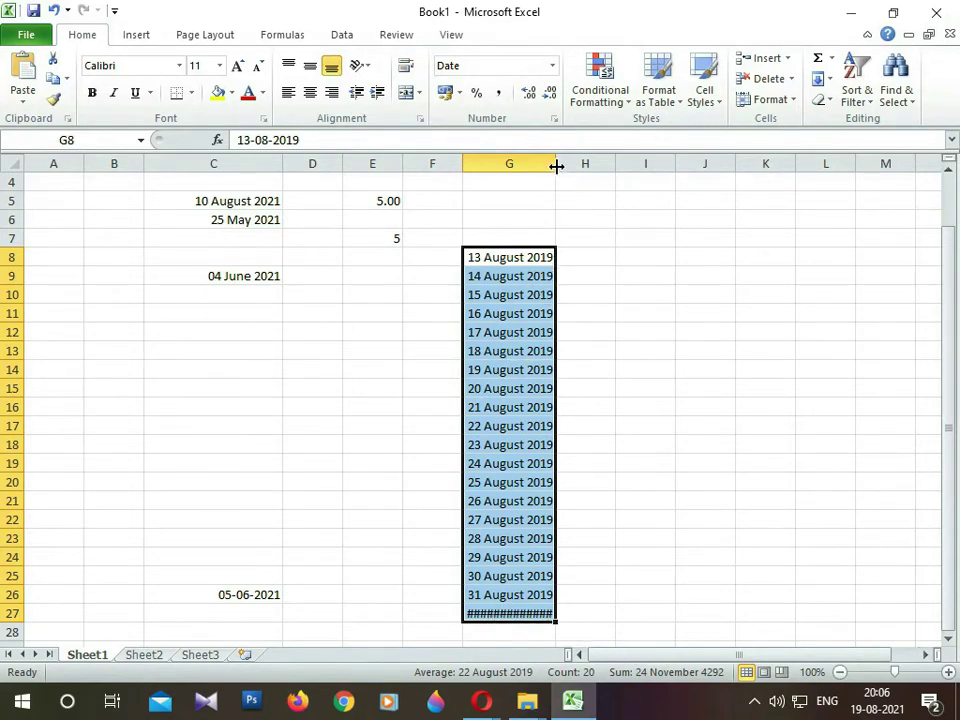
# Widen column G so that the longest date in the filled series fits
pyautogui.moveTo(555, 163); pyautogui.dragTo(588, 163)
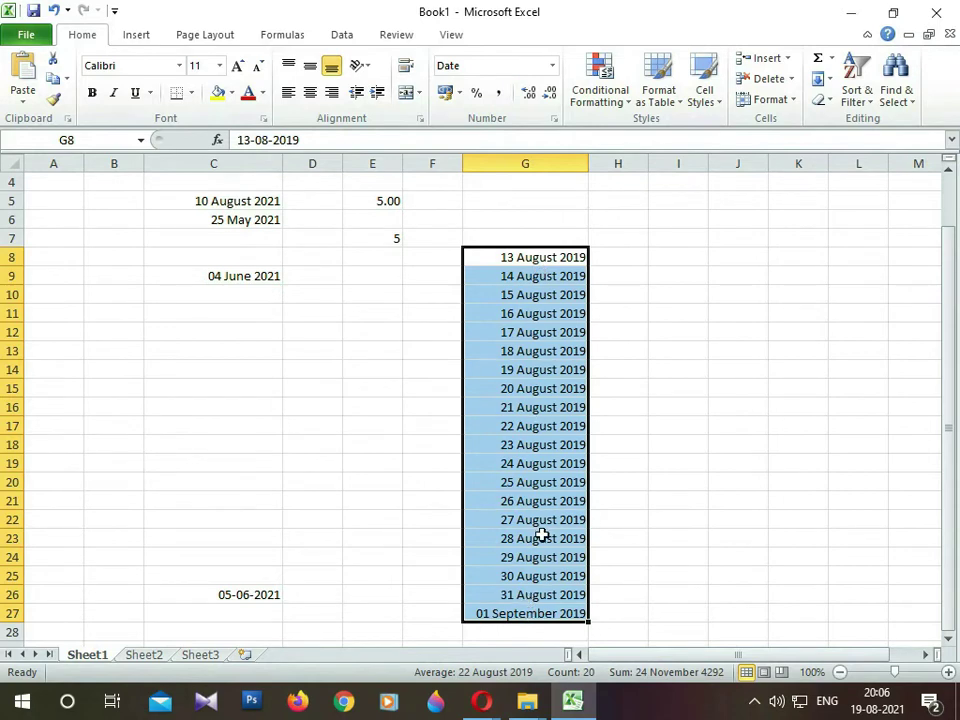
pyautogui.scroll(-1, 533, 530)
pyautogui.scroll(1, 533, 533)
pyautogui.scroll(-1, 532, 534)
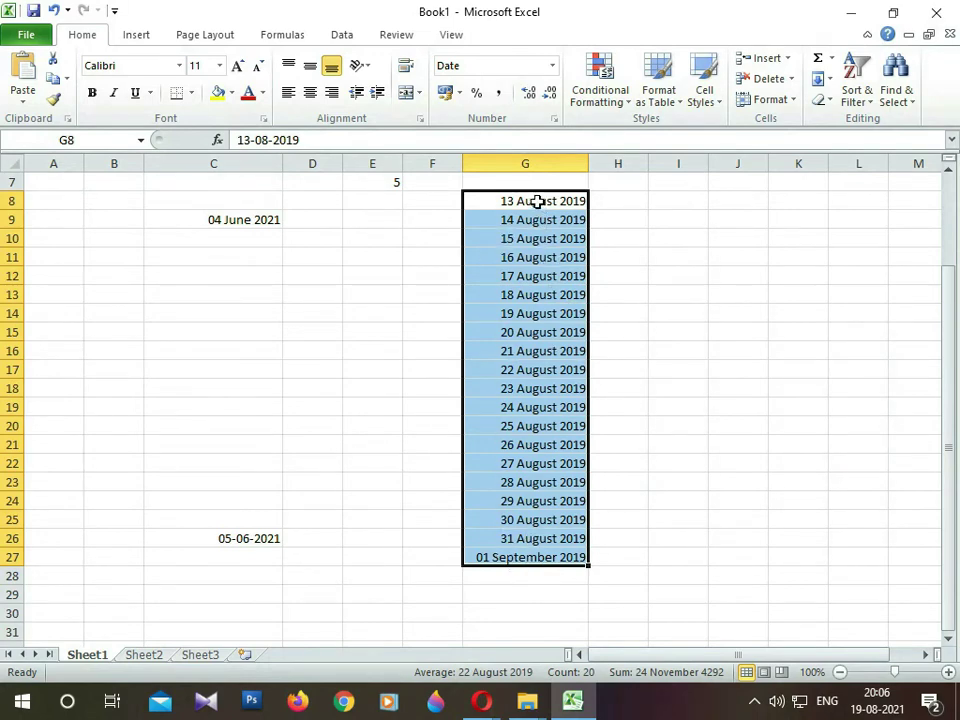
# Clear the daily series dates from G9:G27, keeping only the starting date in G8
pyautogui.moveTo(538, 201); pyautogui.dragTo(527, 551)
pyautogui.click(536, 351)
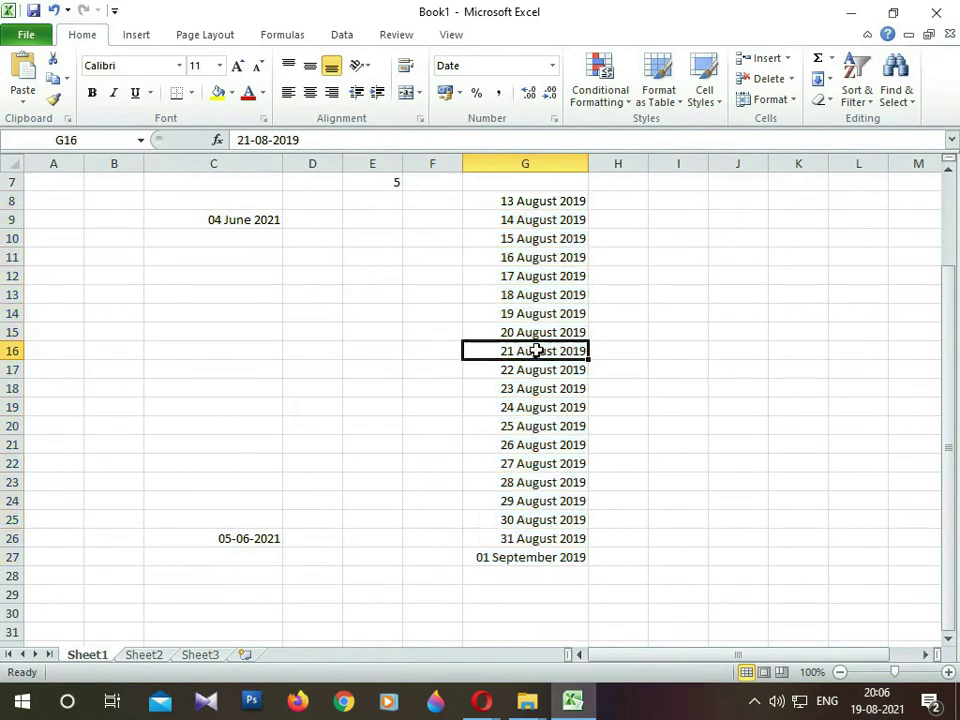
pyautogui.moveTo(536, 218); pyautogui.dragTo(527, 561)
pyautogui.press('Delete')
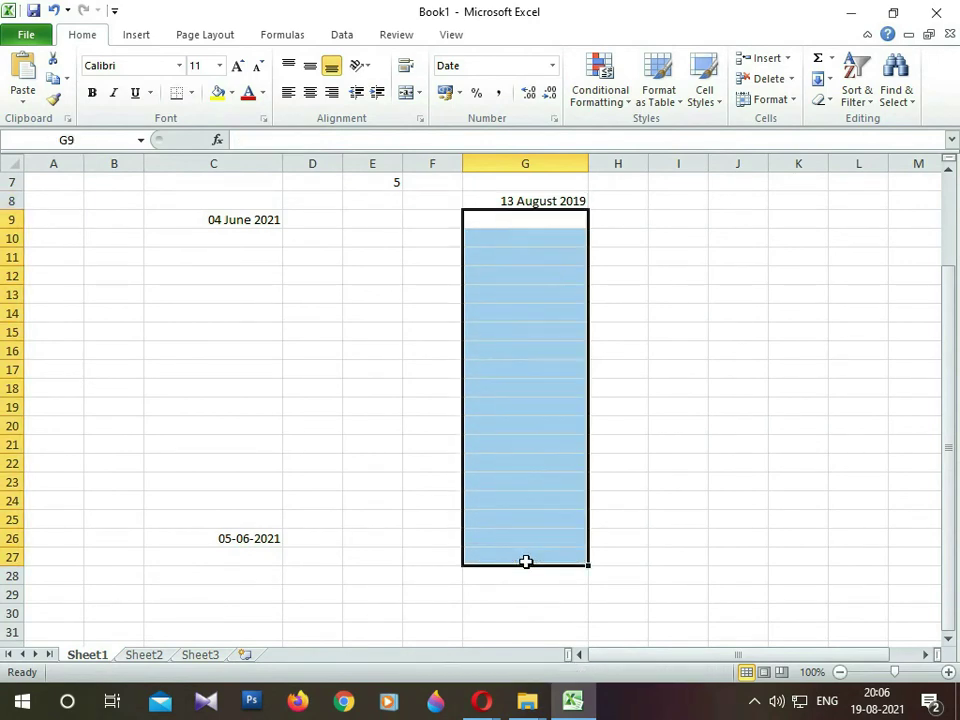
# Fill G8:G27 with a date series in columns, using the Weekday unit and a step value of 1
pyautogui.scroll(1, 593, 426)
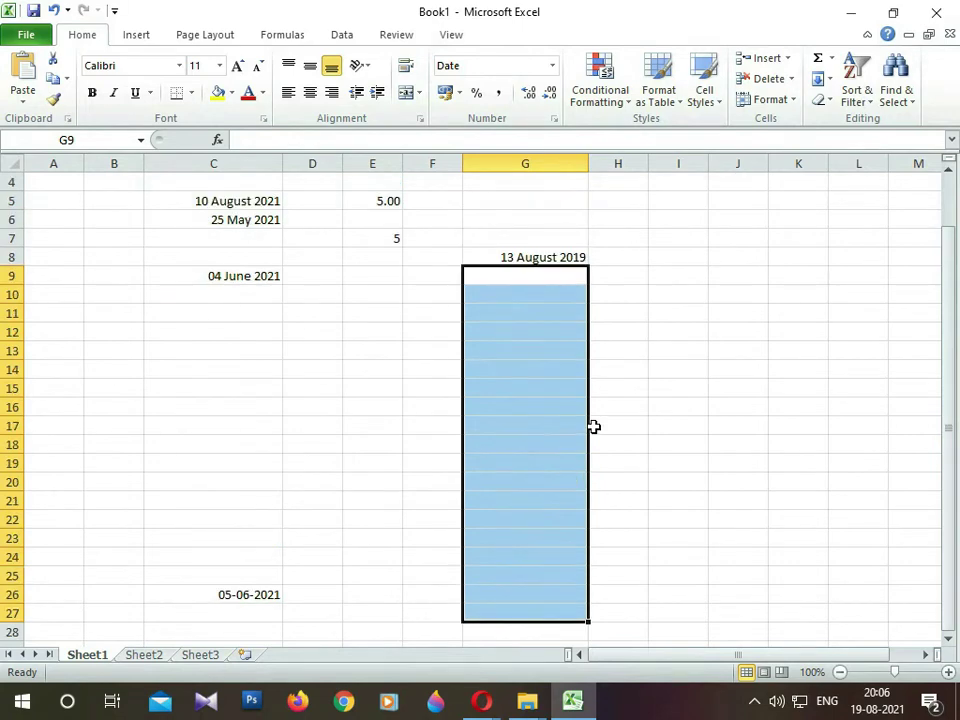
pyautogui.click(531, 256)
pyautogui.moveTo(531, 256); pyautogui.dragTo(546, 623)
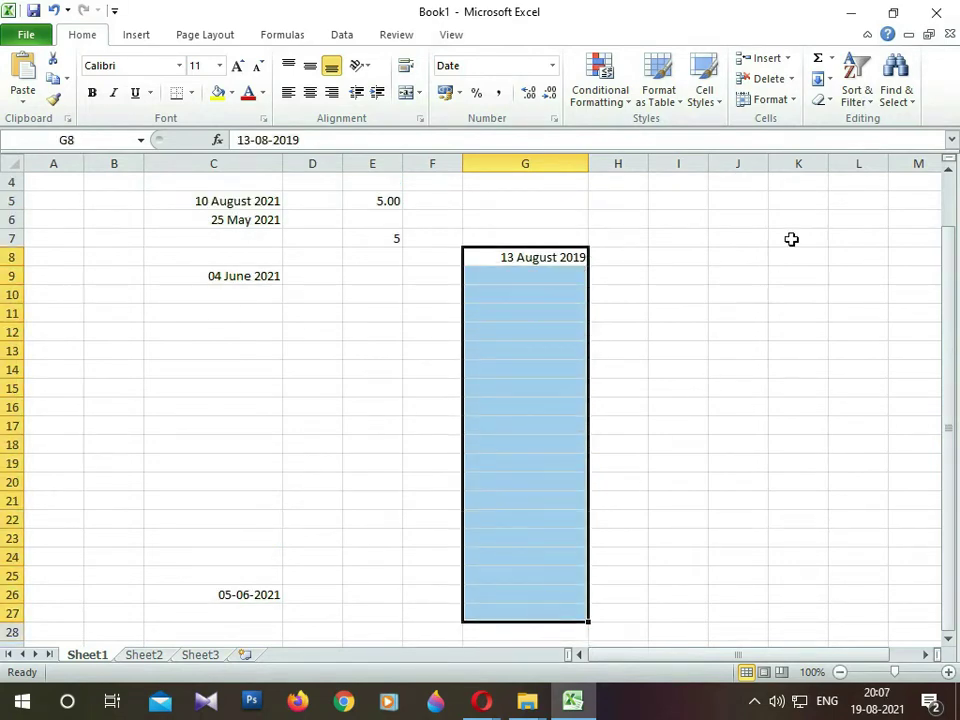
pyautogui.click(832, 80)
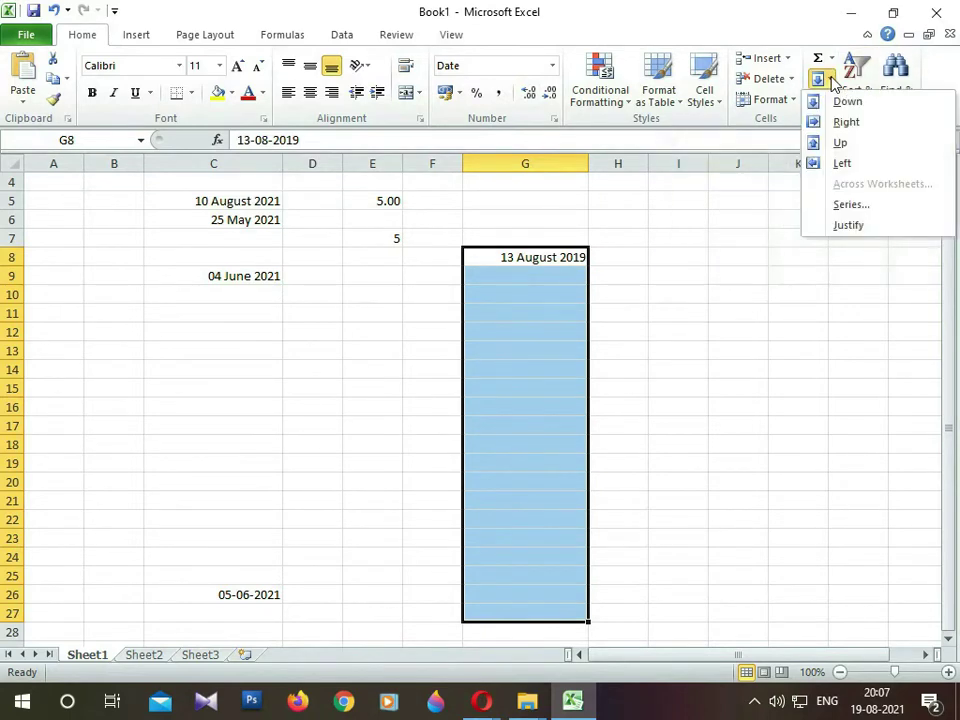
pyautogui.click(864, 211)
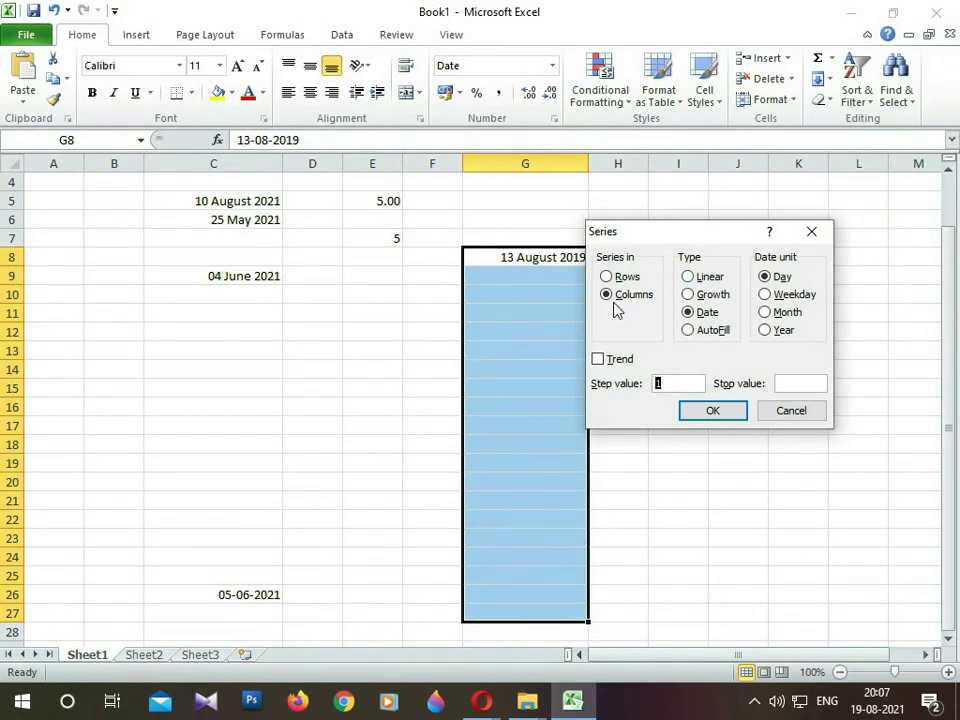
pyautogui.click(770, 297)
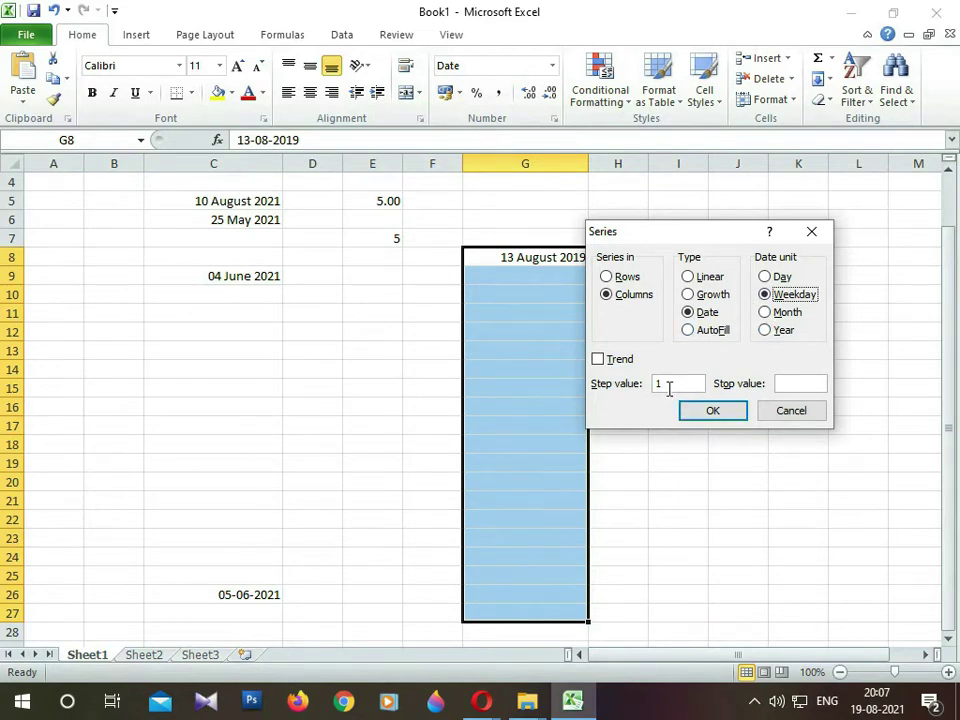
pyautogui.click(714, 411)
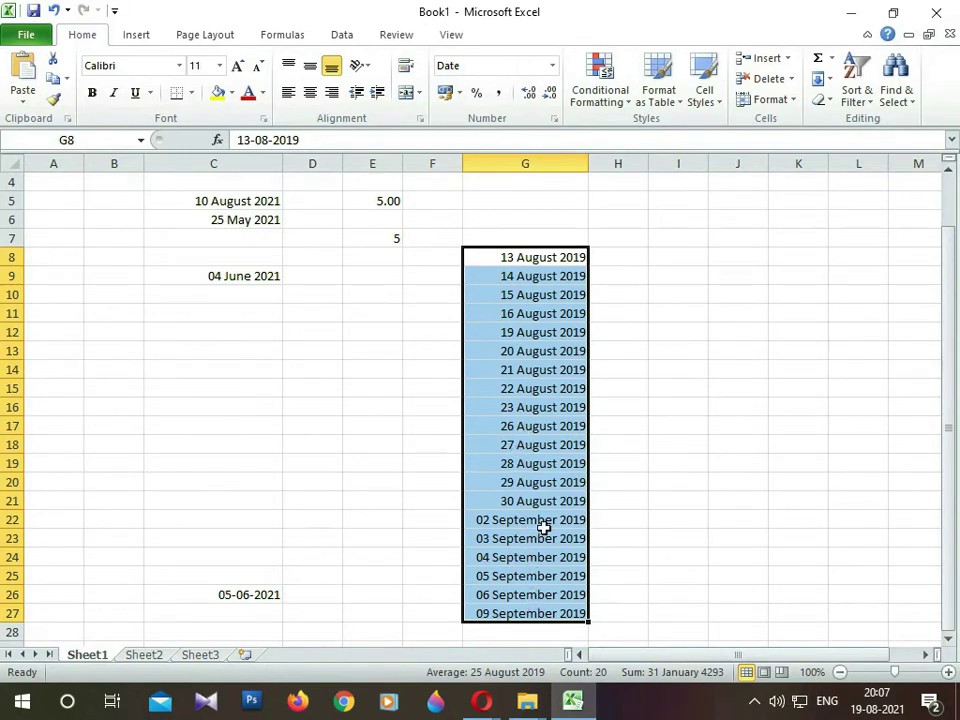
# Clear the weekday series dates from G9:G27, keeping only the starting date in G8
pyautogui.click(543, 276)
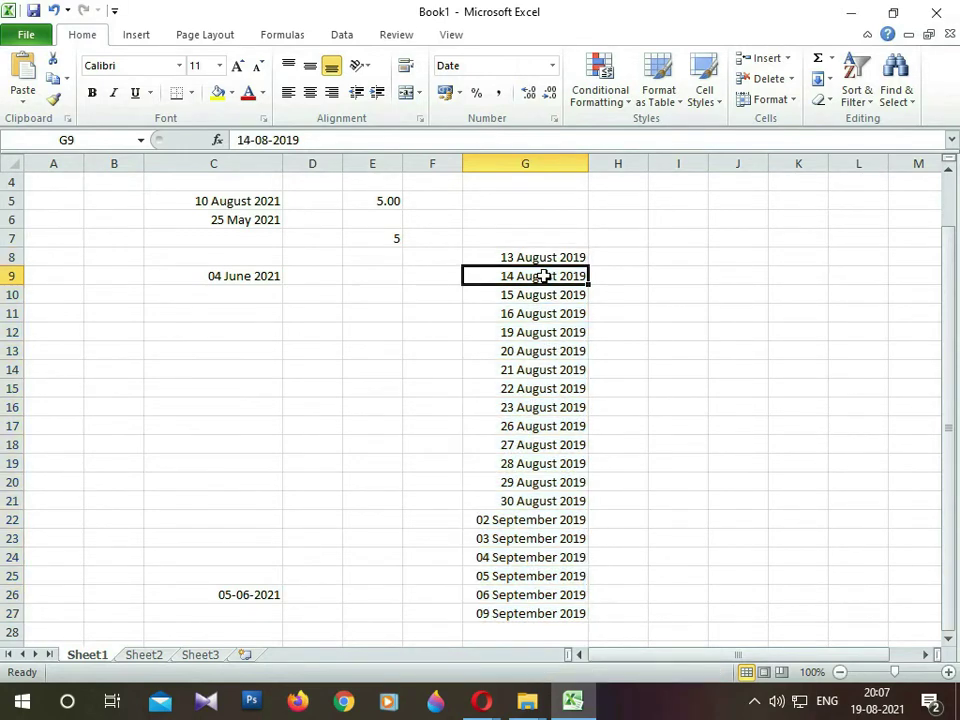
pyautogui.moveTo(543, 276); pyautogui.dragTo(549, 613)
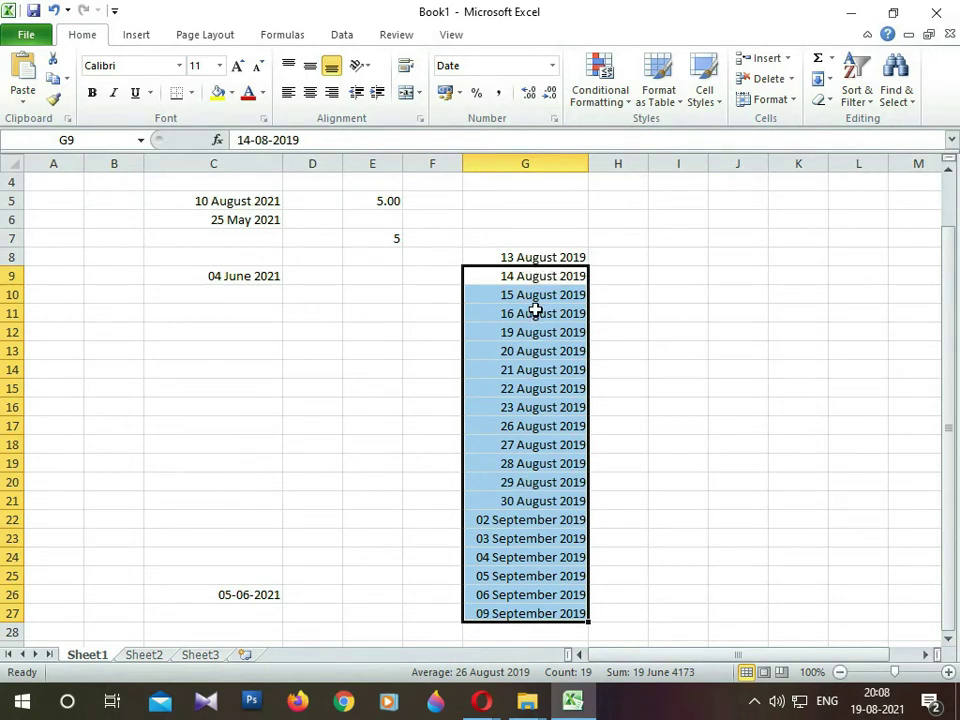
pyautogui.press('Delete')
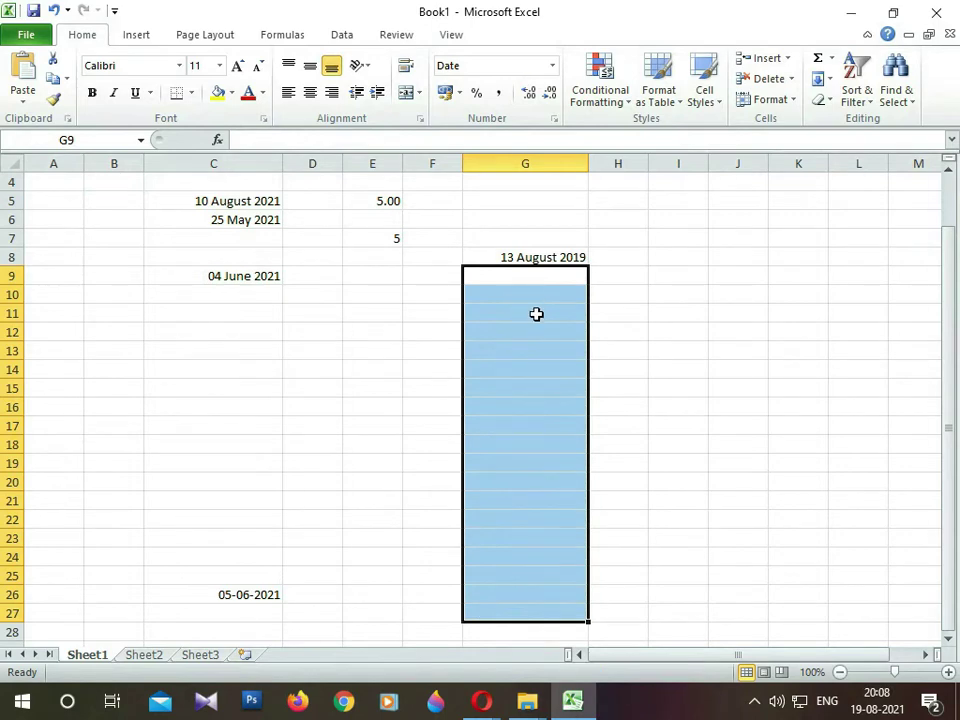
# Fill G8:G27 with a date series in columns, using the Month unit and a step value of 1
pyautogui.click(565, 325)
pyautogui.moveTo(542, 255); pyautogui.dragTo(535, 617)
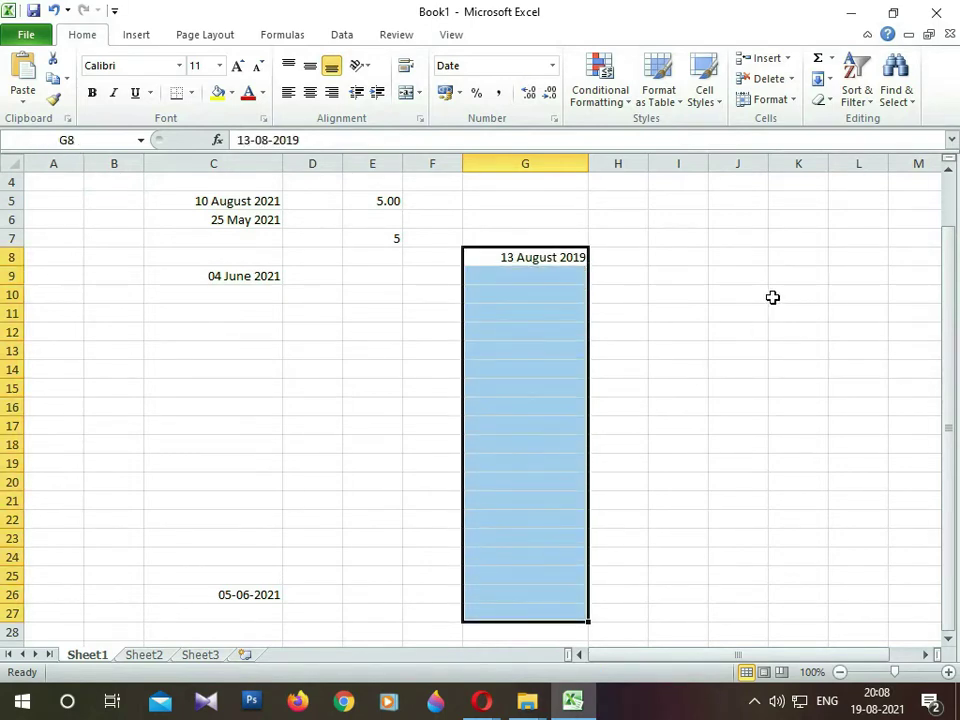
pyautogui.click(836, 84)
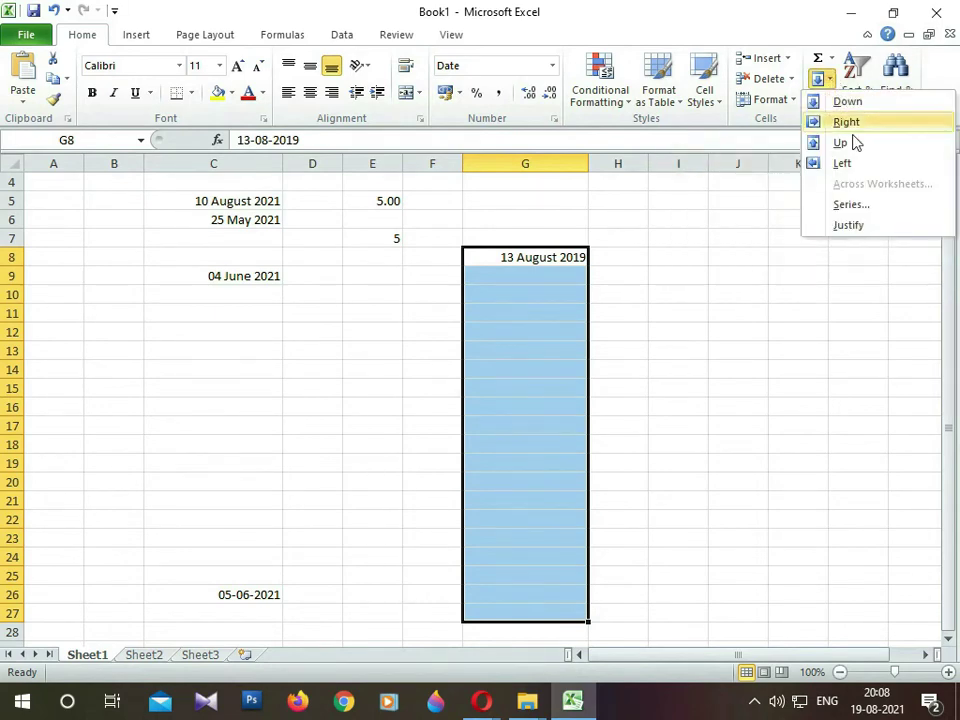
pyautogui.click(870, 206)
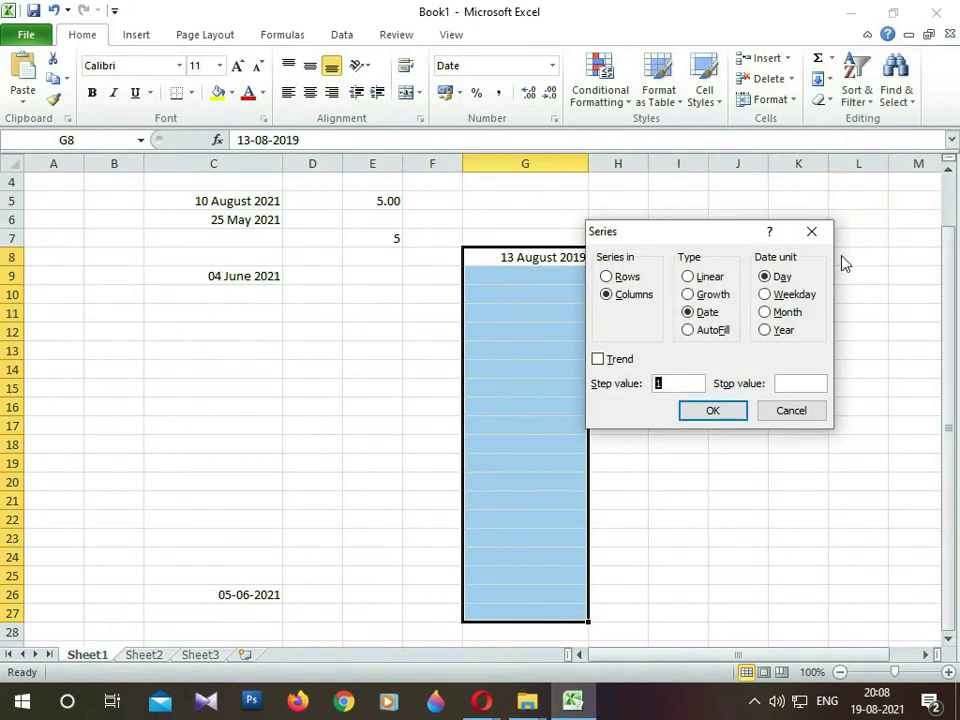
pyautogui.click(767, 316)
pyautogui.click(713, 411)
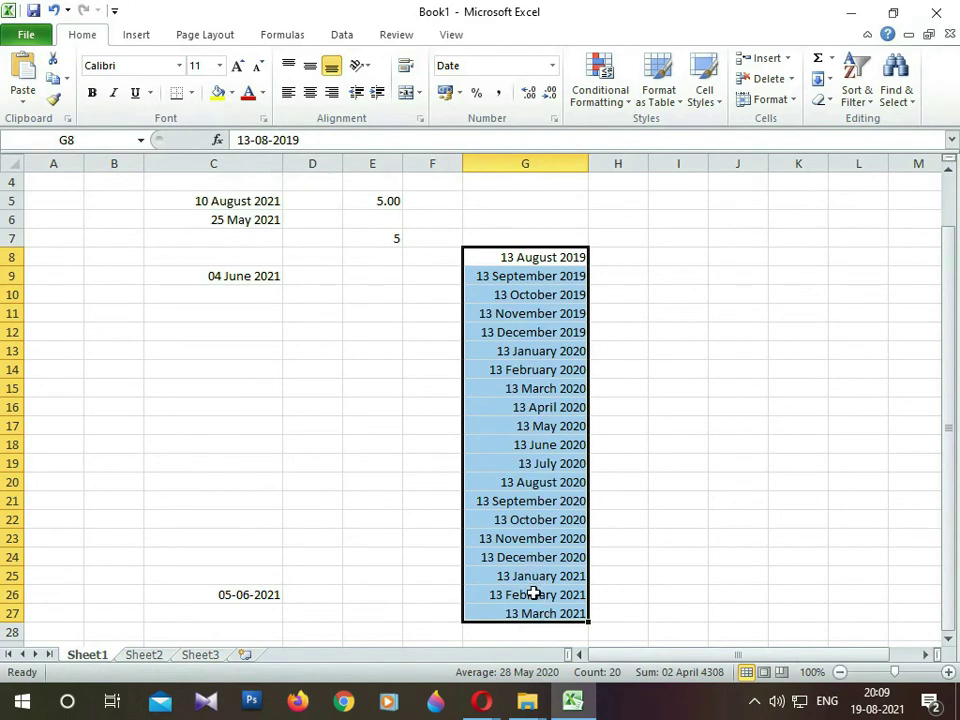
# Clear the monthly series dates from G9:G27, keeping only the starting date in G8
pyautogui.click(531, 334)
pyautogui.click(528, 280)
pyautogui.moveTo(528, 280); pyautogui.dragTo(535, 607)
pyautogui.press('Delete')
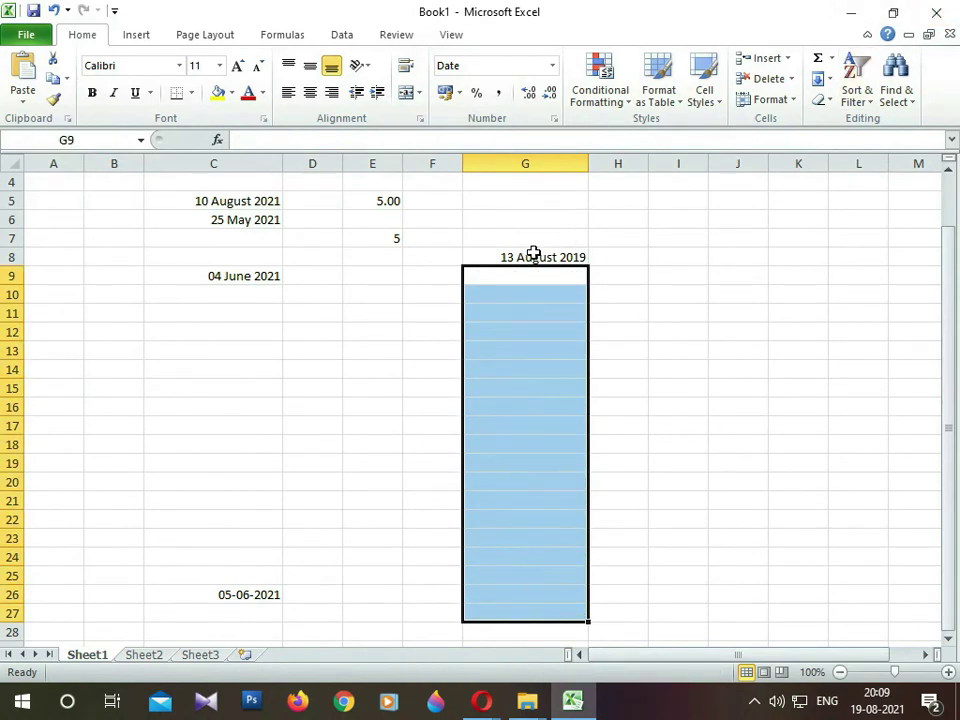
# Fill G8:G27 with a date series in columns, using the Year unit and a step value of 1
pyautogui.moveTo(534, 255); pyautogui.dragTo(544, 612)
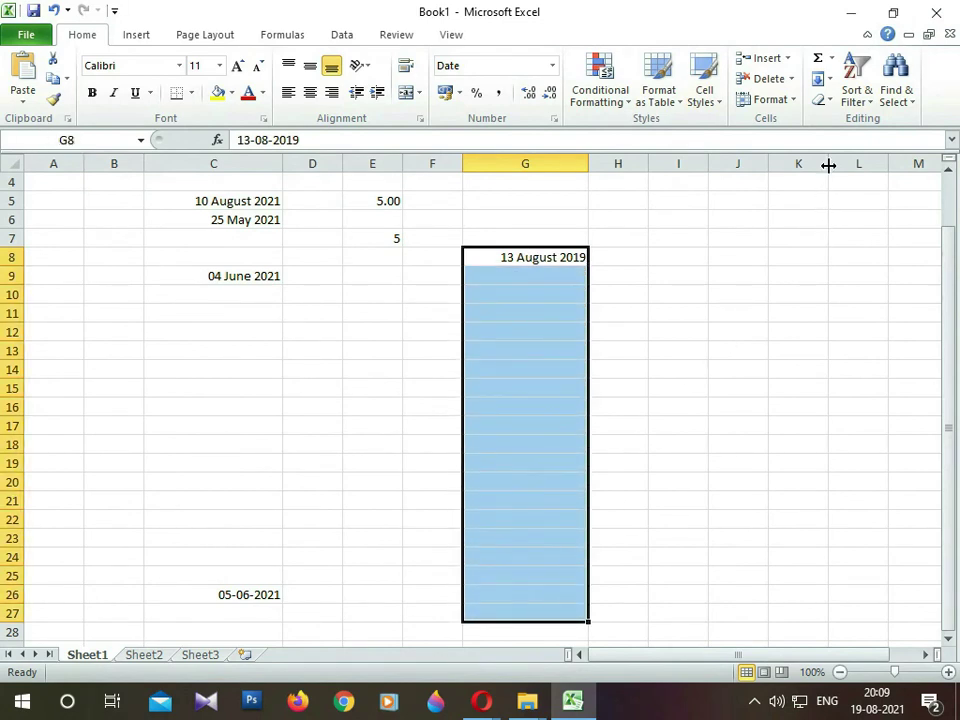
pyautogui.click(830, 80)
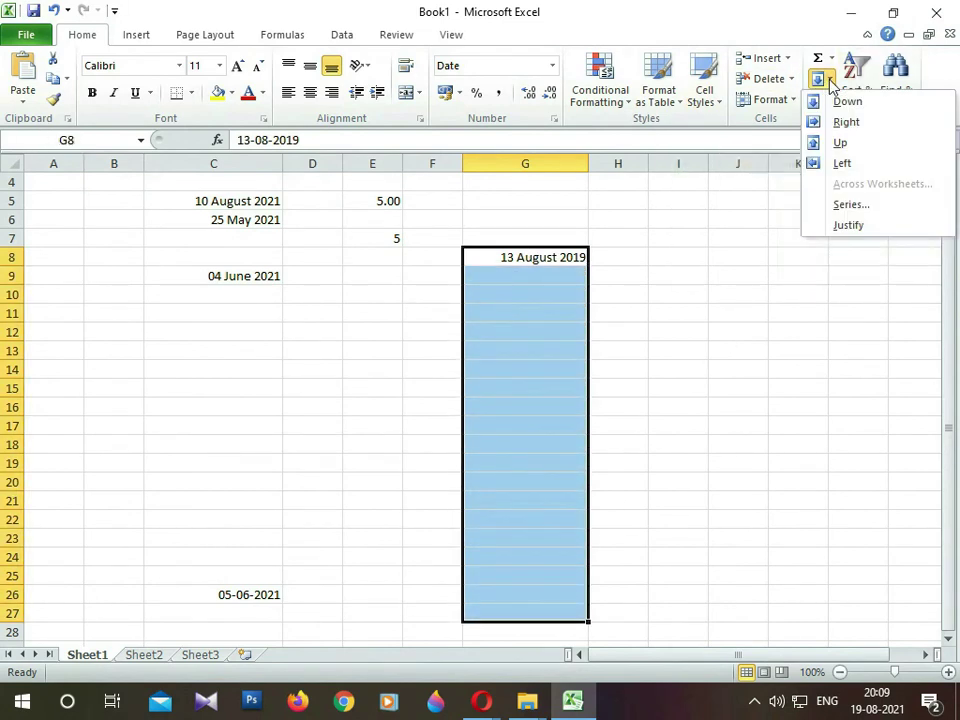
pyautogui.click(850, 205)
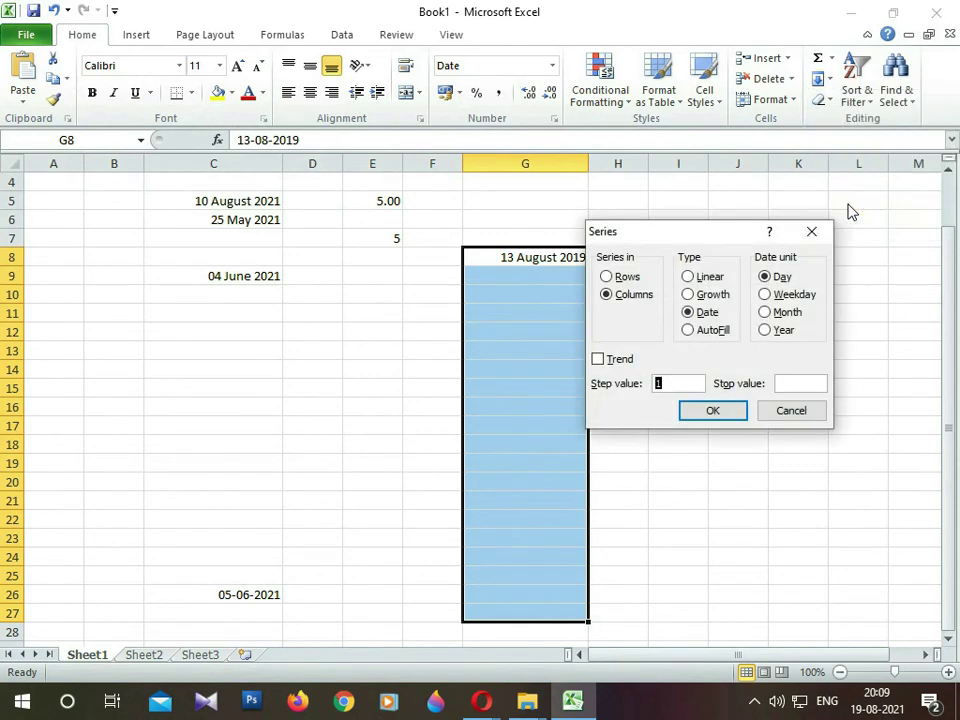
pyautogui.click(765, 331)
pyautogui.click(711, 405)
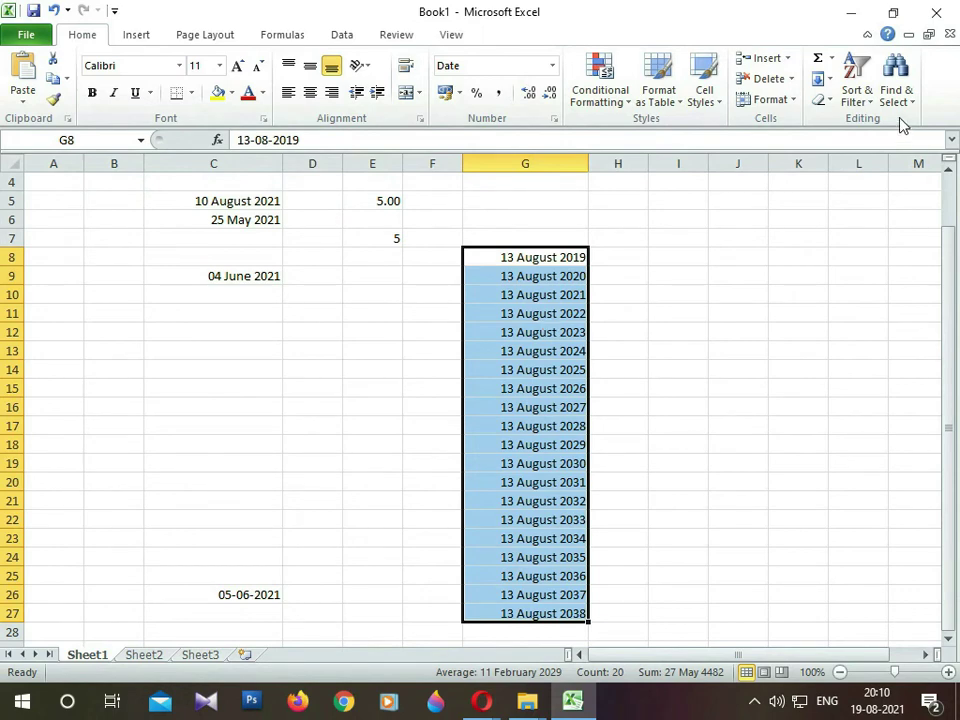
pyautogui.click(831, 86)
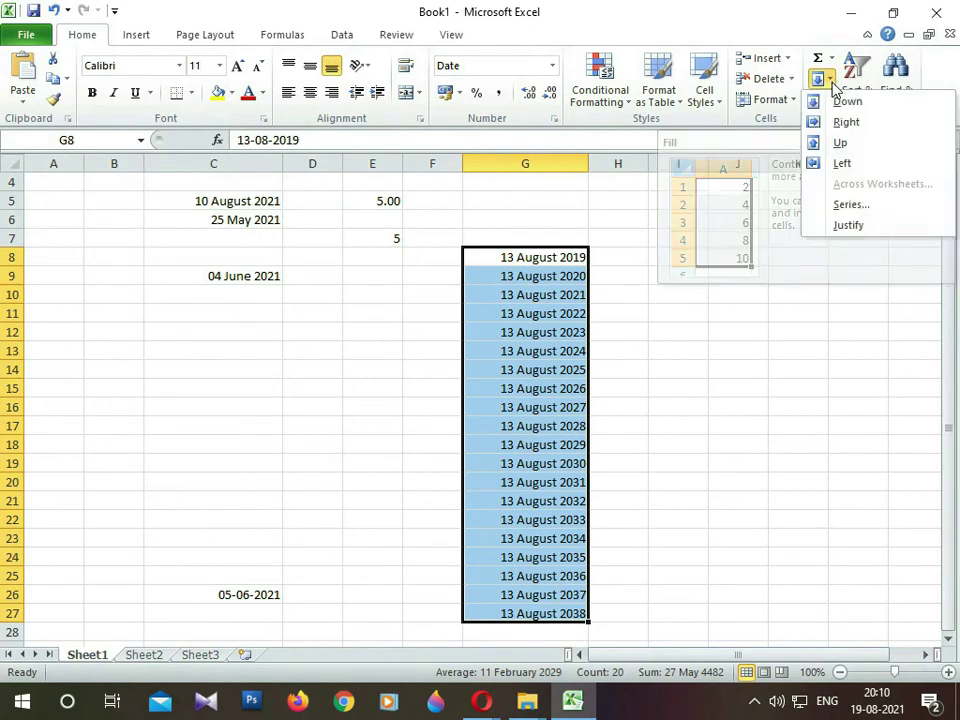
pyautogui.click(842, 205)
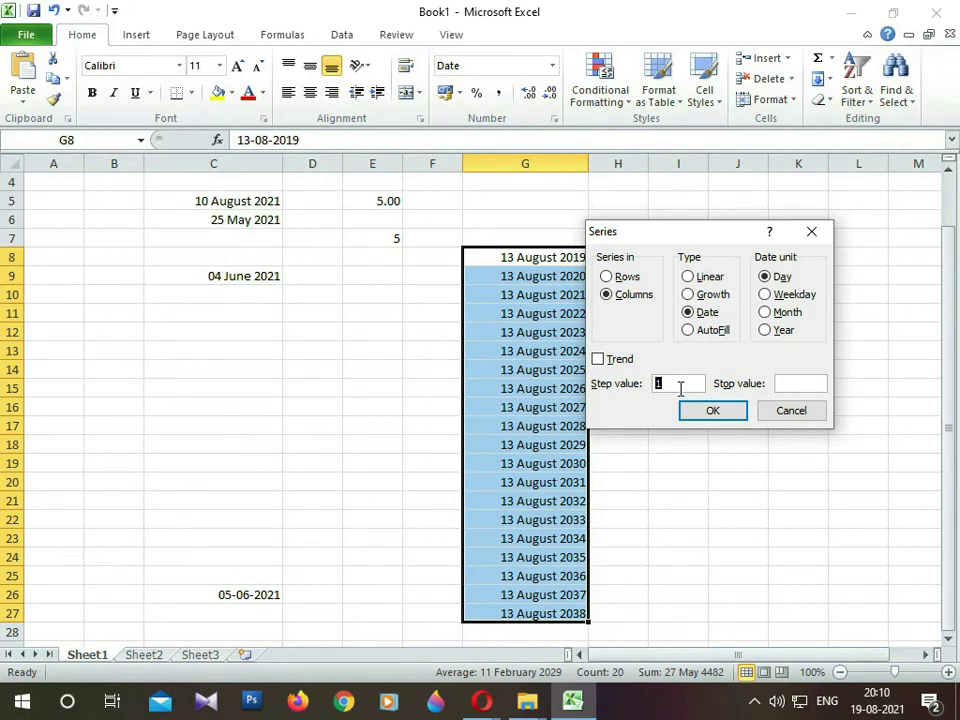
pyautogui.click(762, 406)
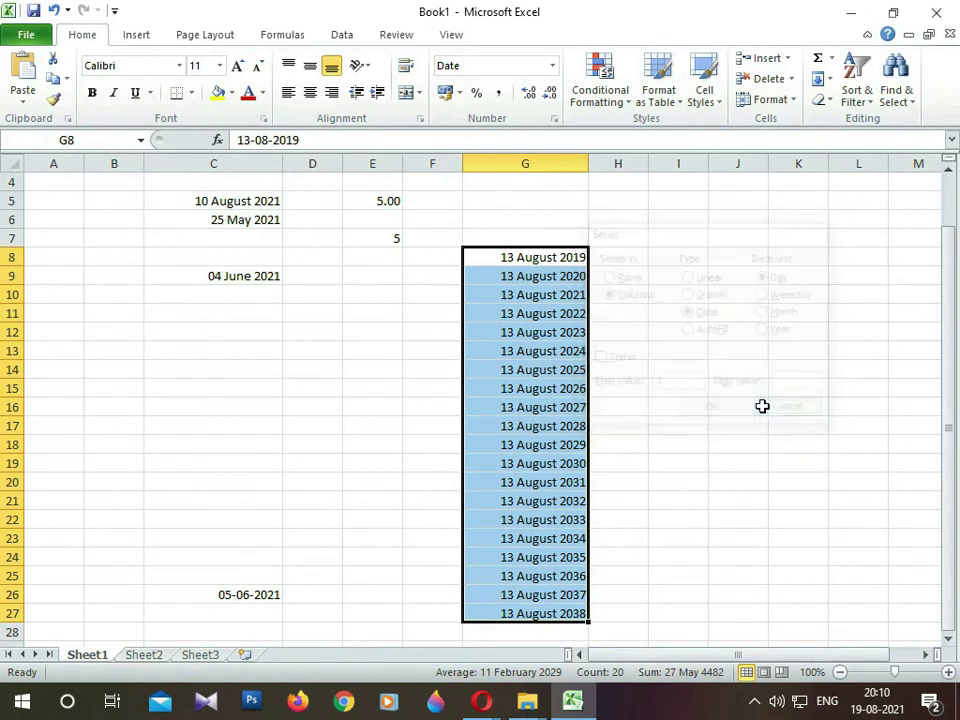
# Refill G8:G27 with a date series in columns, using the Month unit and a step value of 2
pyautogui.click(833, 80)
pyautogui.click(849, 212)
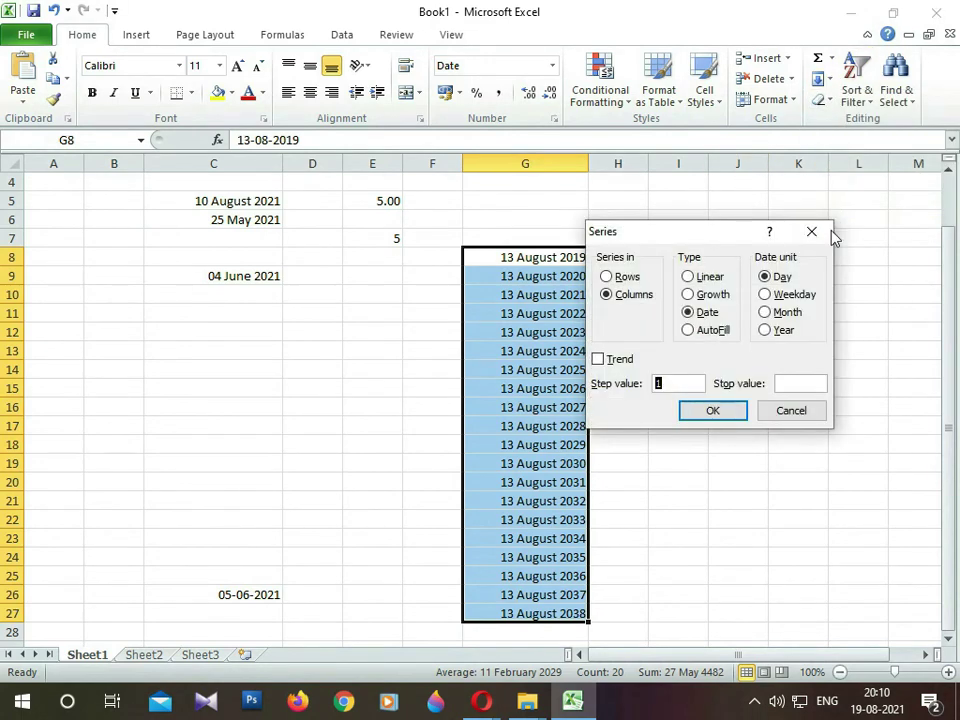
pyautogui.click(766, 312)
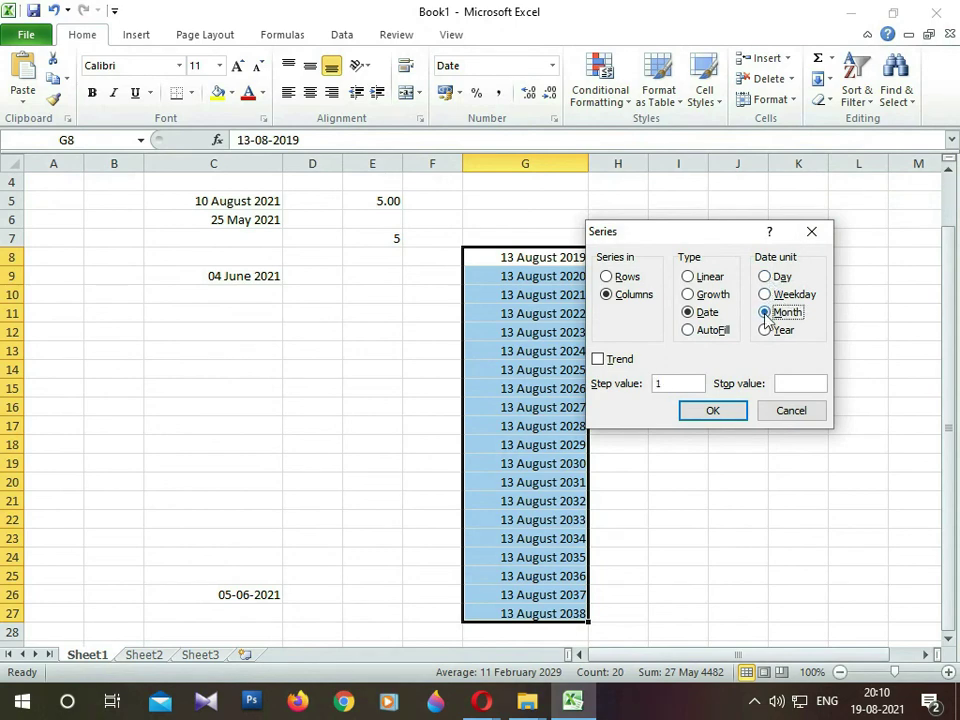
pyautogui.doubleClick(676, 382)
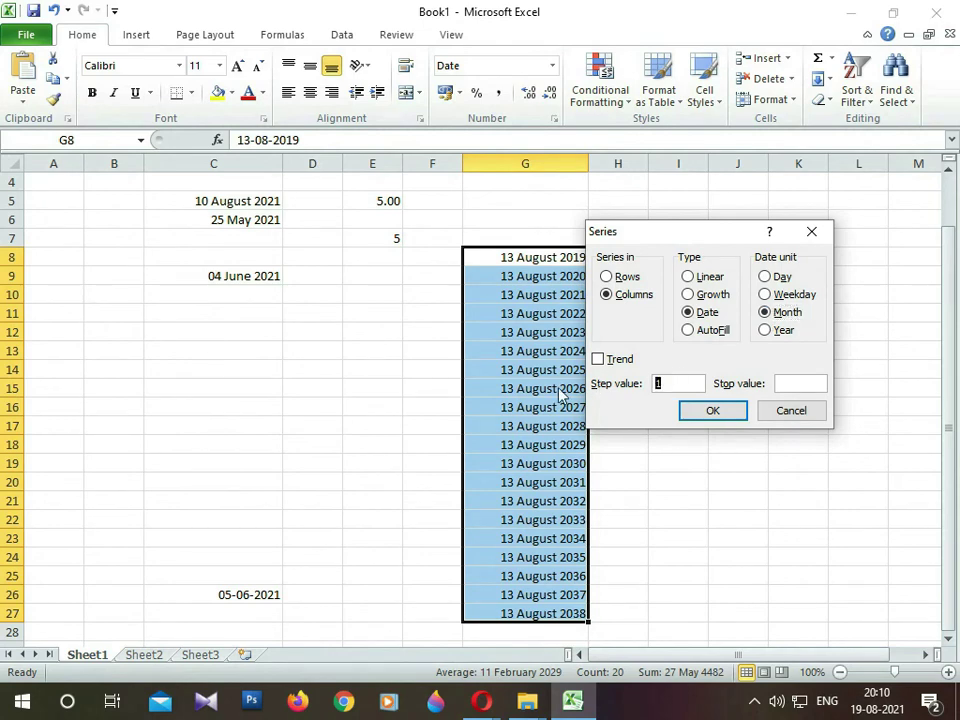
pyautogui.write('2')
pyautogui.click(713, 411)
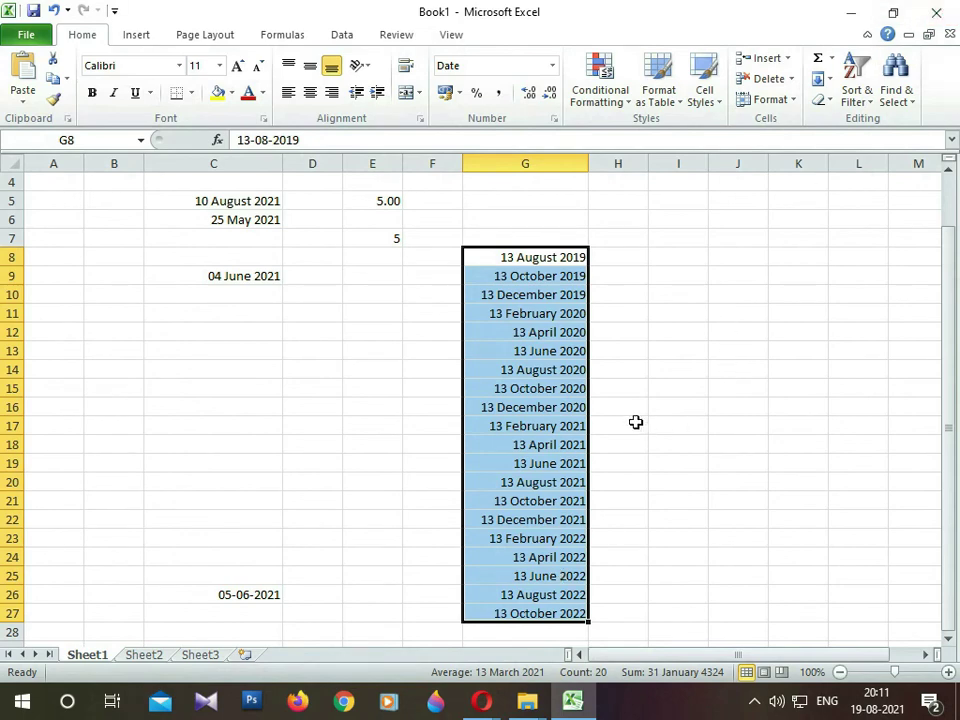
pyautogui.click(615, 370)
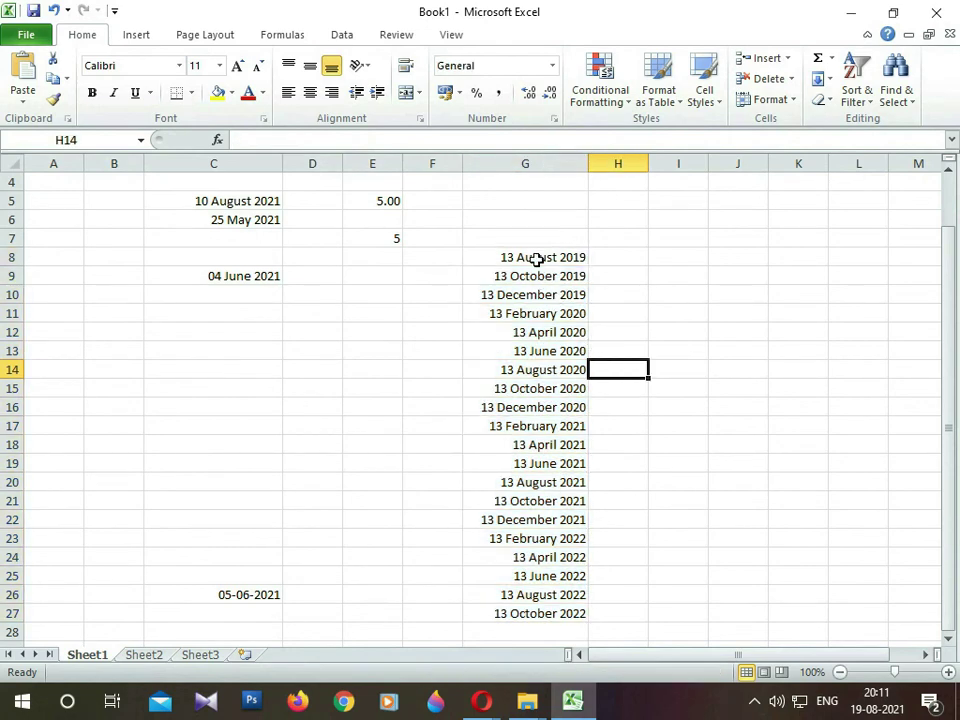
pyautogui.moveTo(536, 257); pyautogui.dragTo(565, 625)
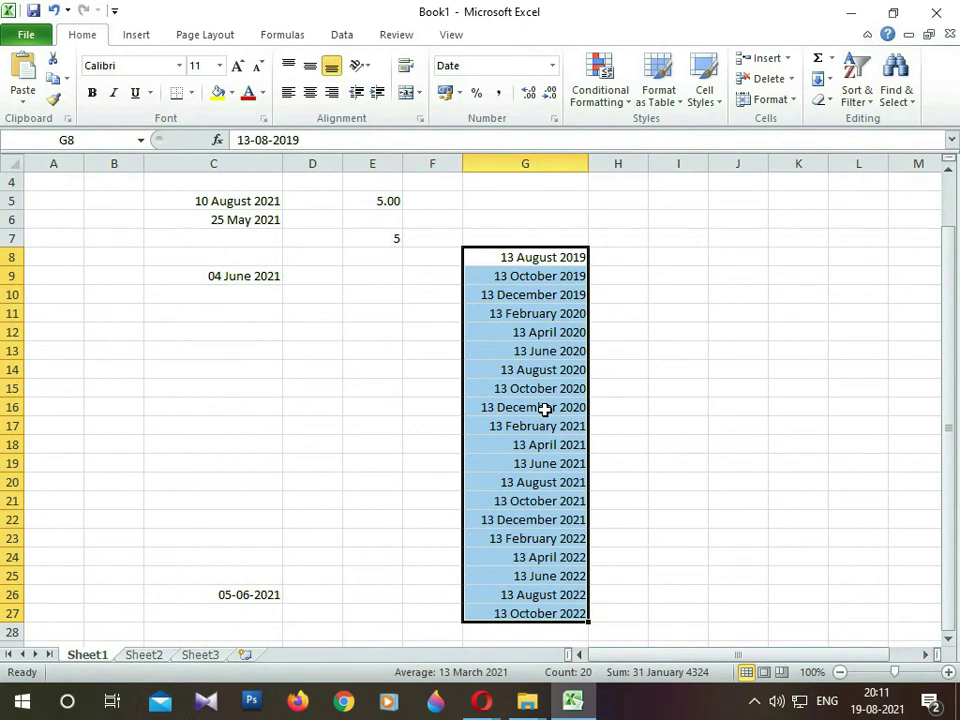
pyautogui.click(593, 237)
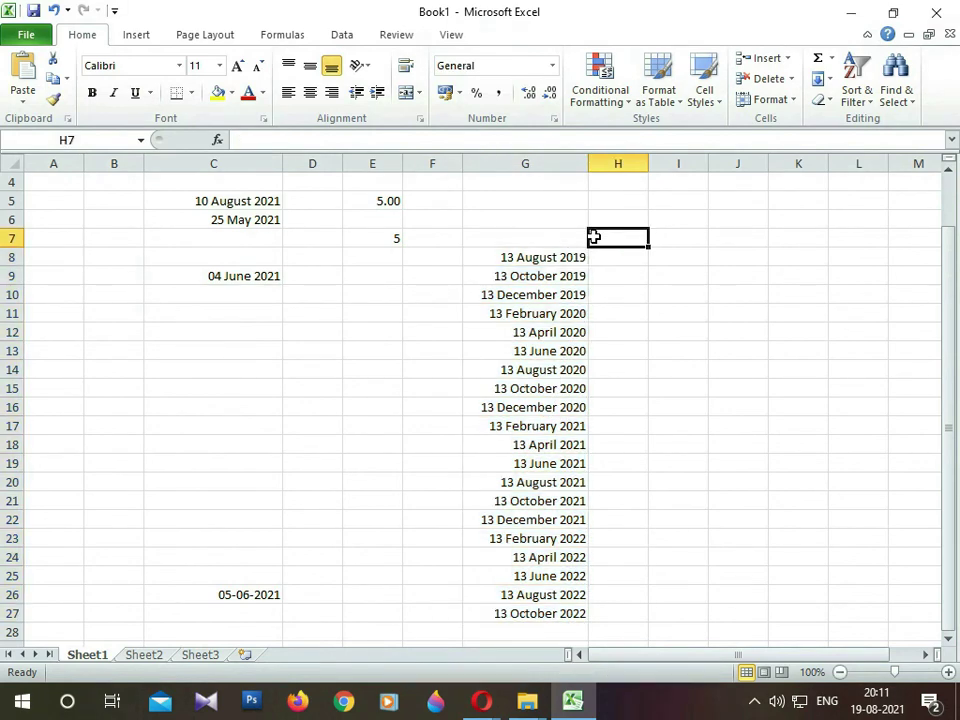